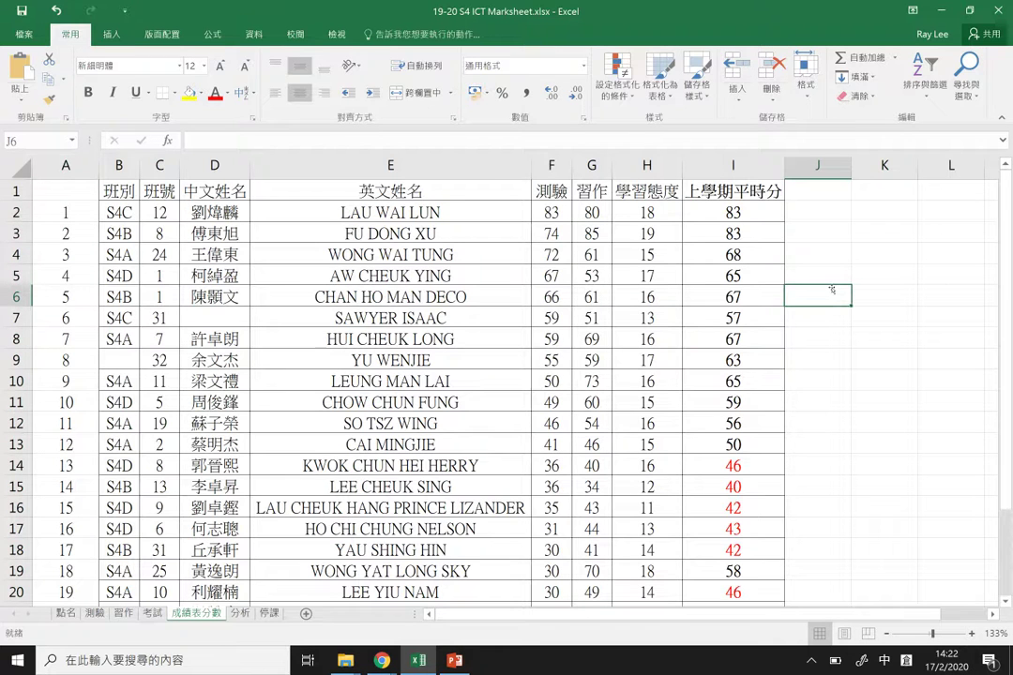
Step: Enter student number 1 in J6, add the heading 測驗 in K5, and autofit column A
text(1)
key(Tab)
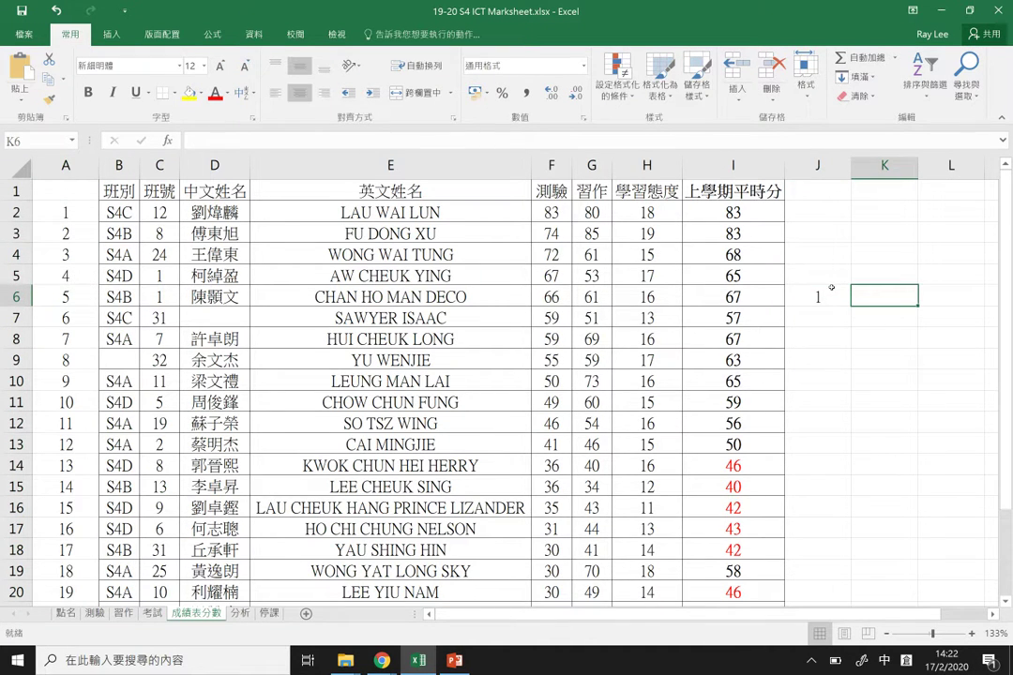
key(Up)
text(測)
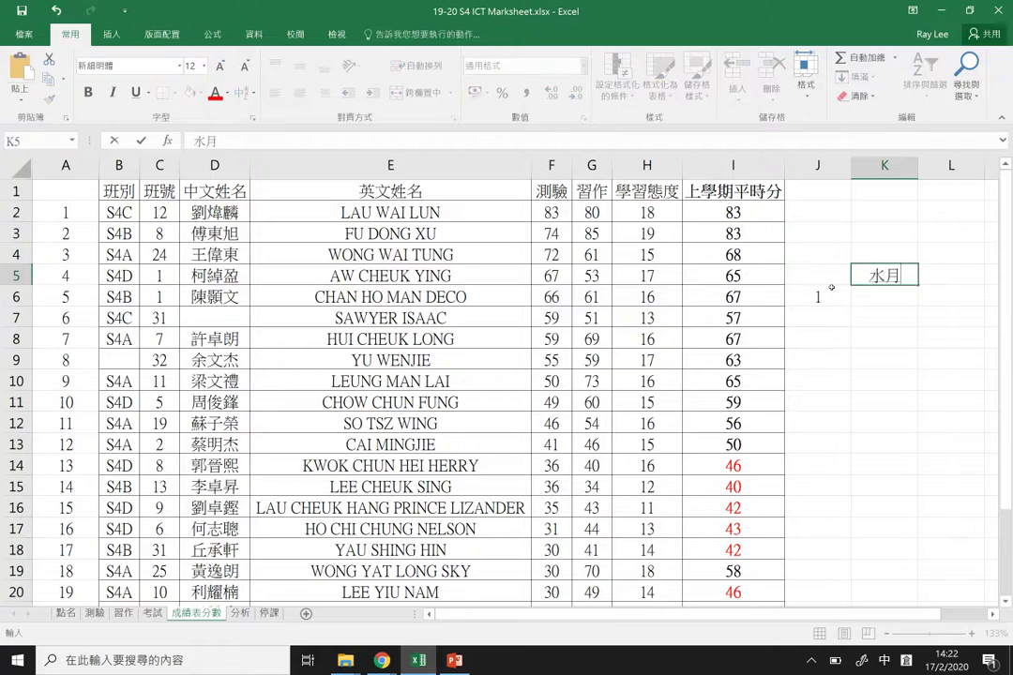
text(1)
key(Return)
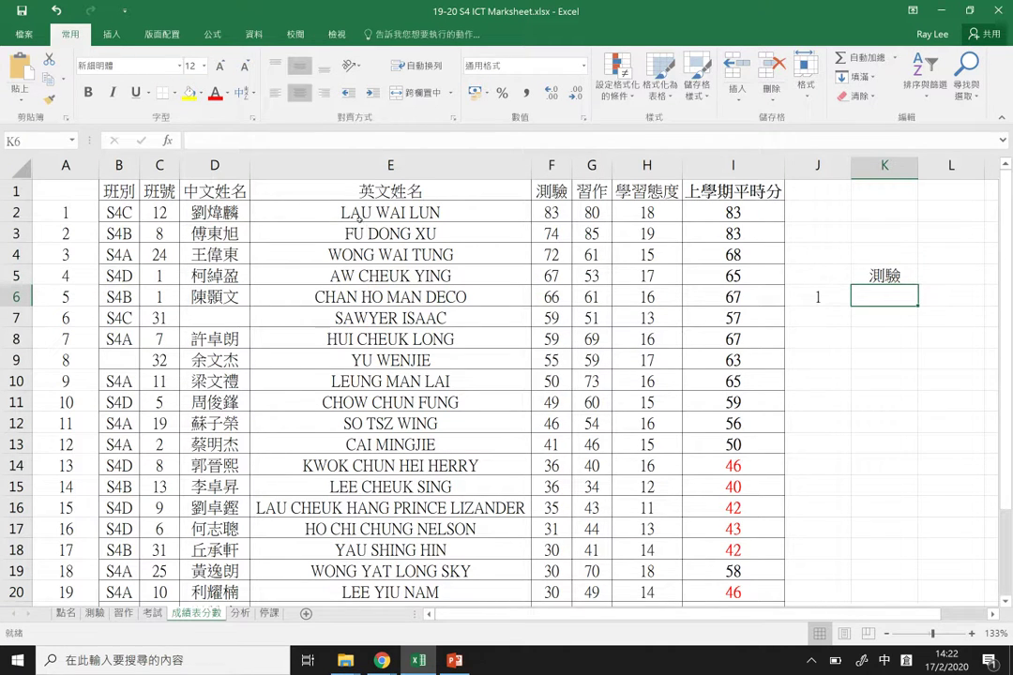
double_click(94, 165)
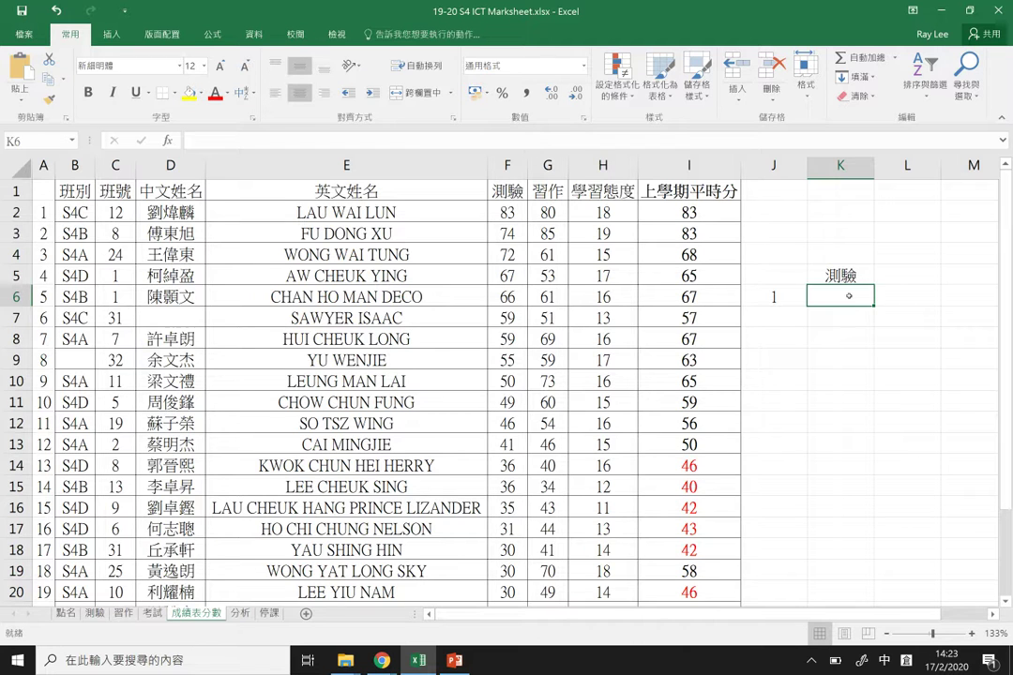
Step: Begin K6's formula as =VLOOKUP(J6,A2:I25, to look up J6 in the marks table
text(=VLOOK)
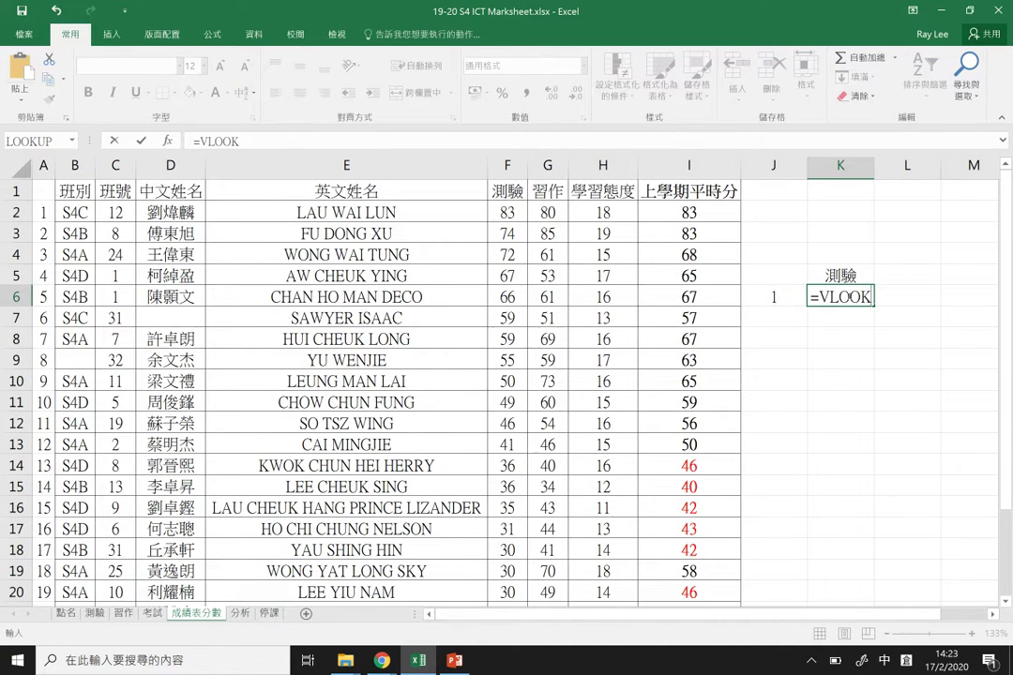
text(UP()
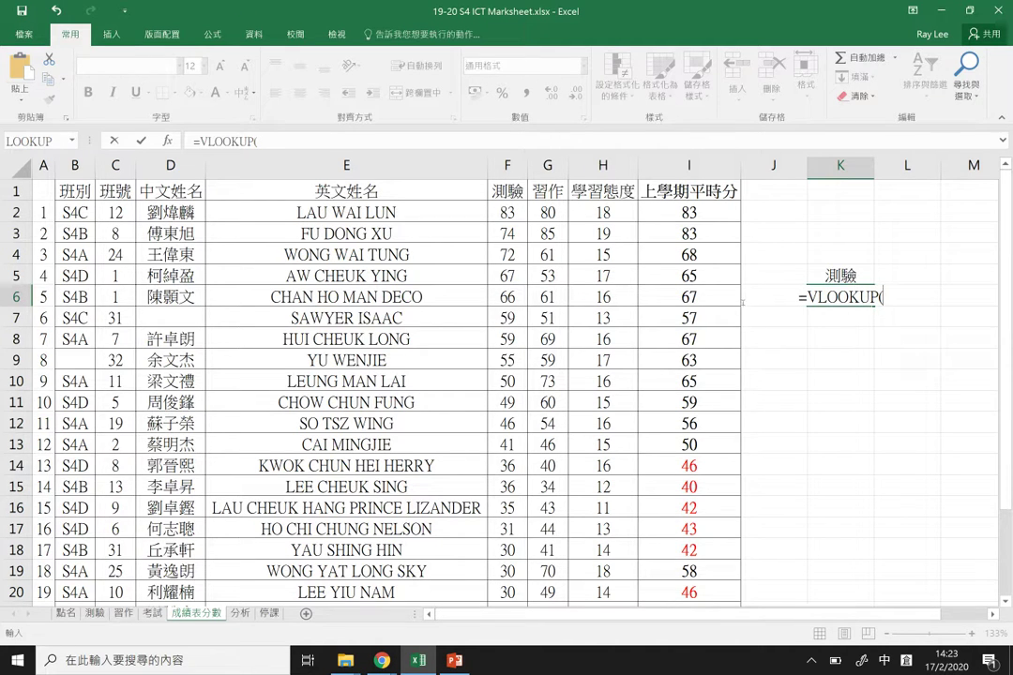
click(752, 319)
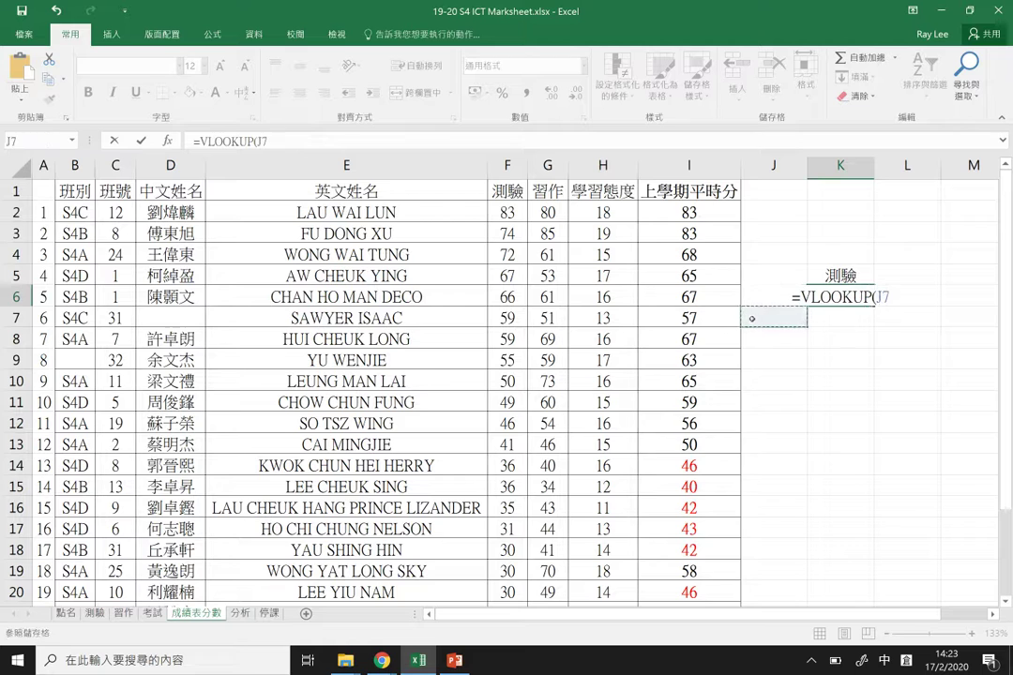
key(Up)
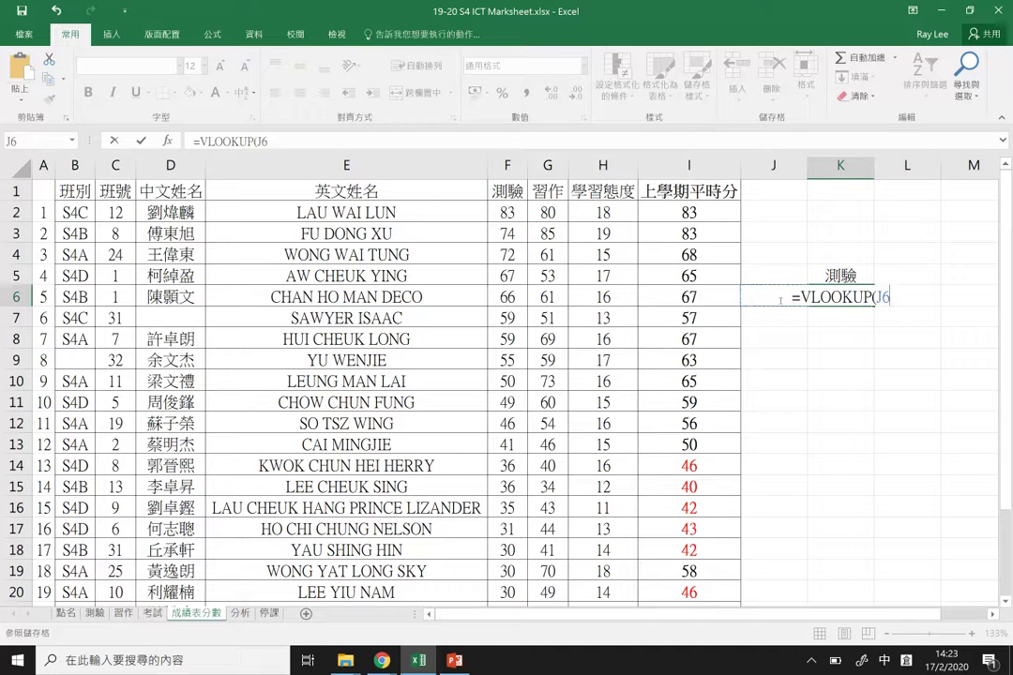
text(,)
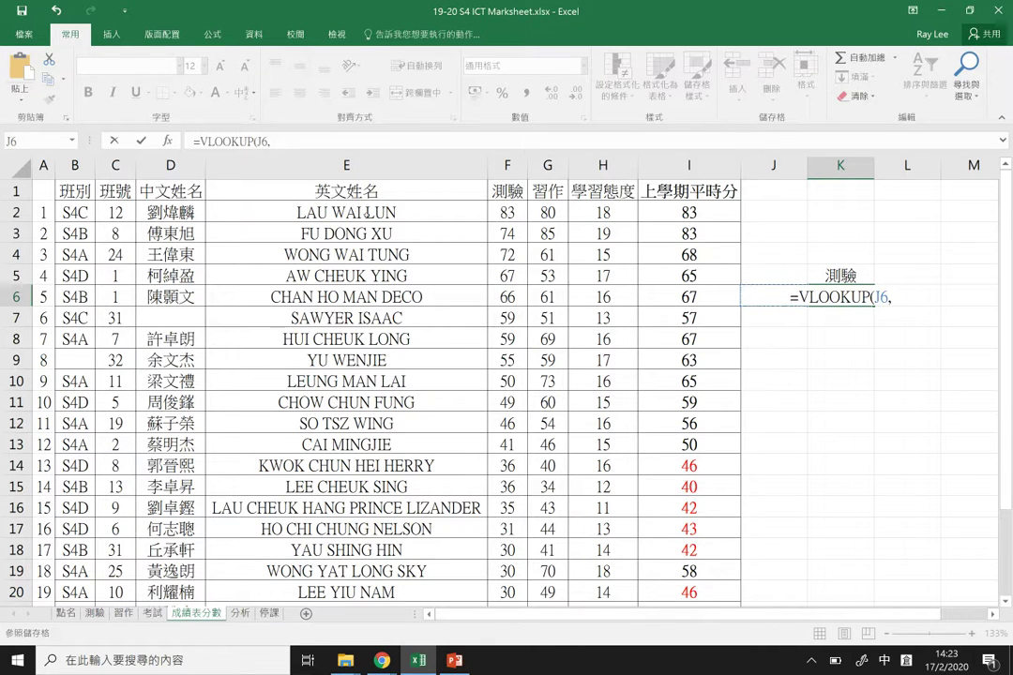
drag(41, 212, 704, 533)
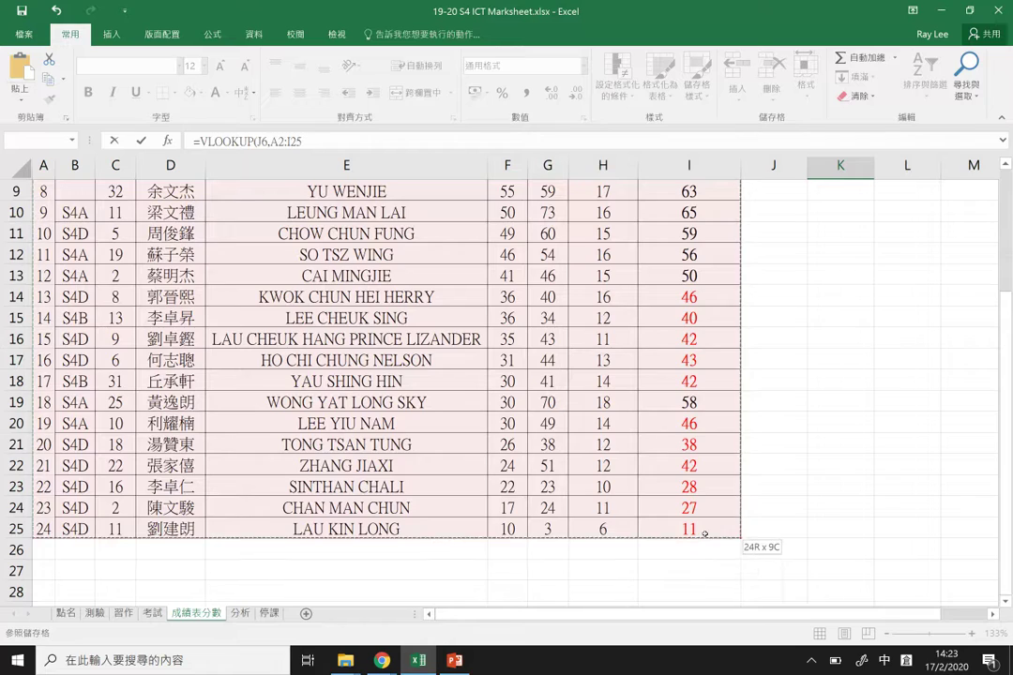
scroll(703, 533, up, 3)
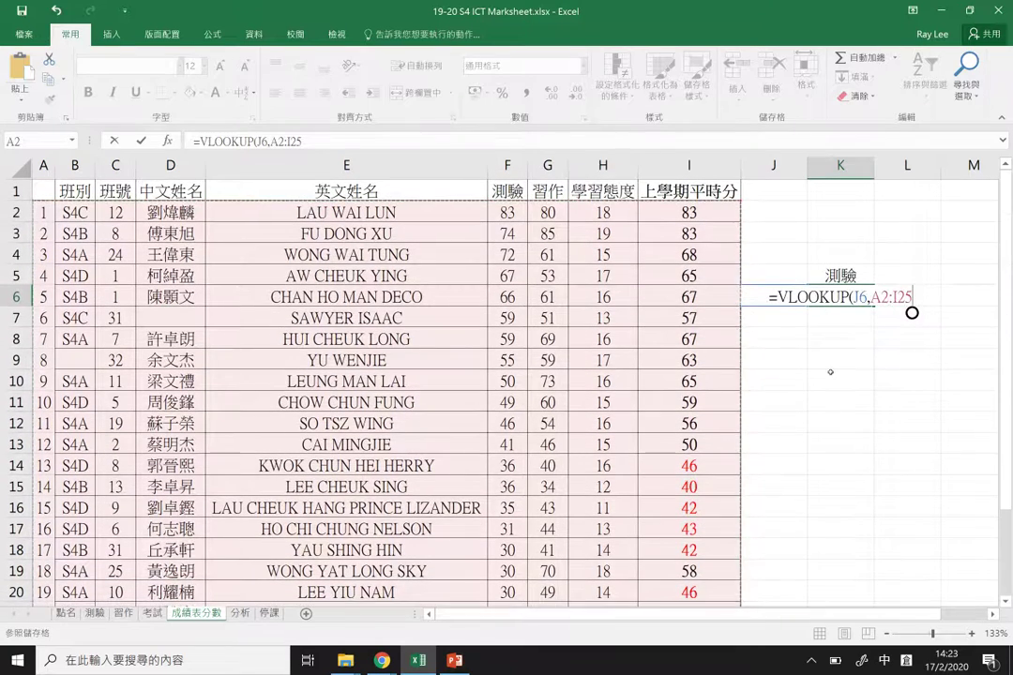
text(,)
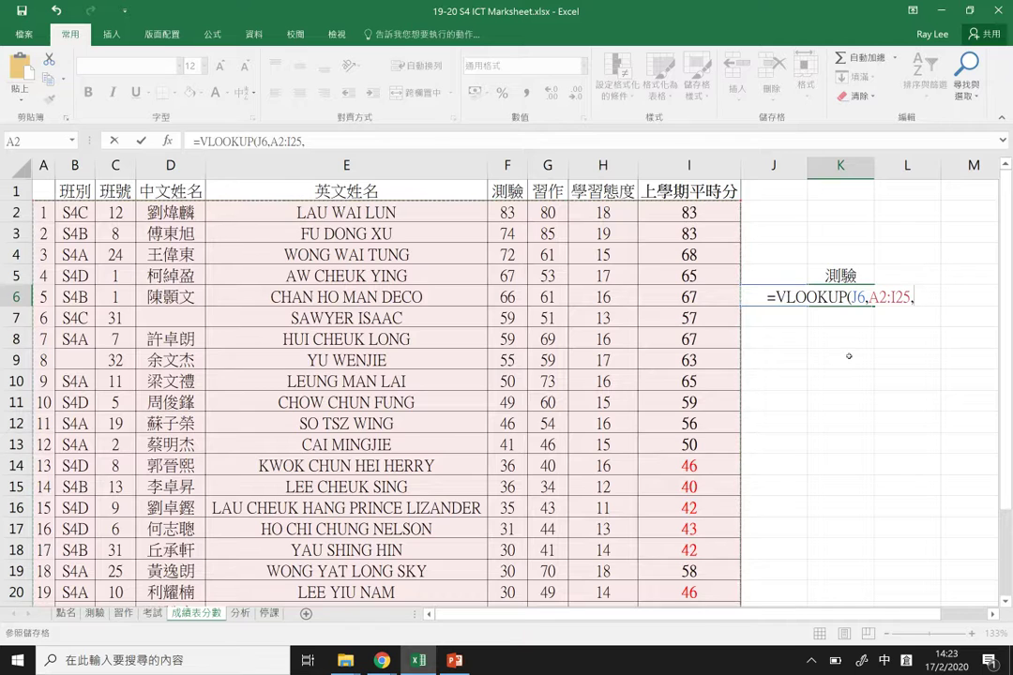
key(BackSpace)
Step: Complete K6 as =VLOOKUP(J6,A2:I25,6,FALSE), returning 83 for student number 1
text(,)
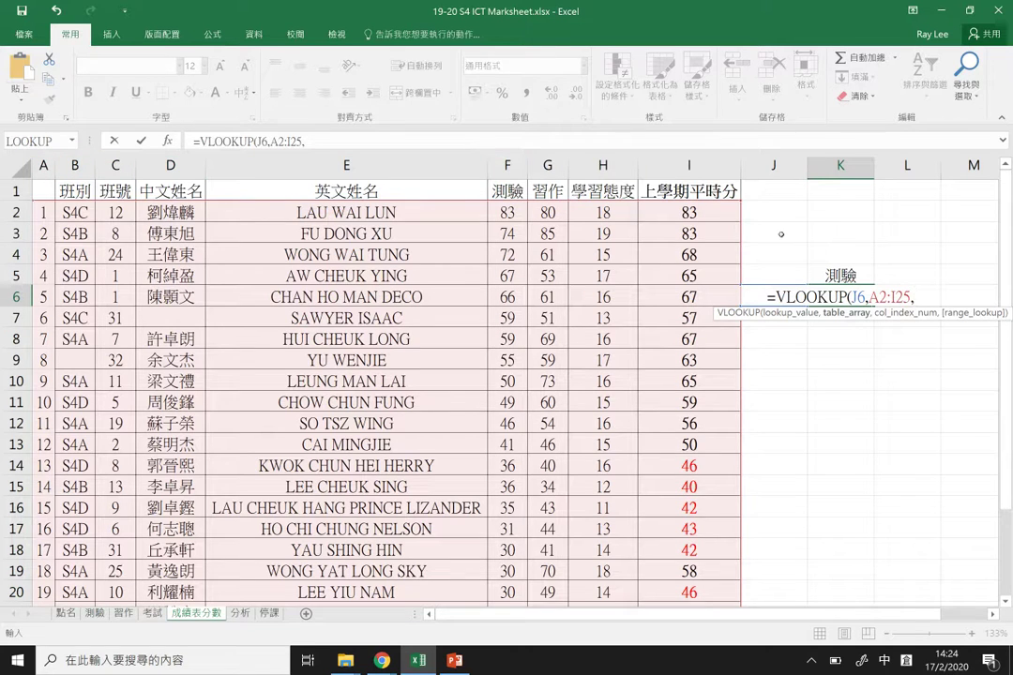
text(6)
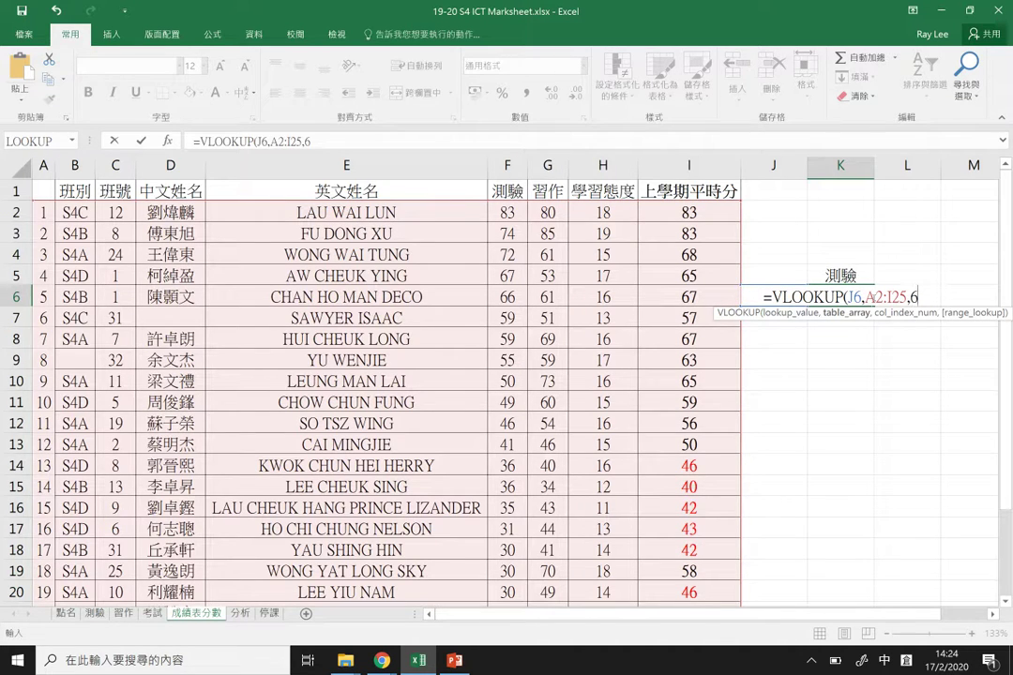
text(,)
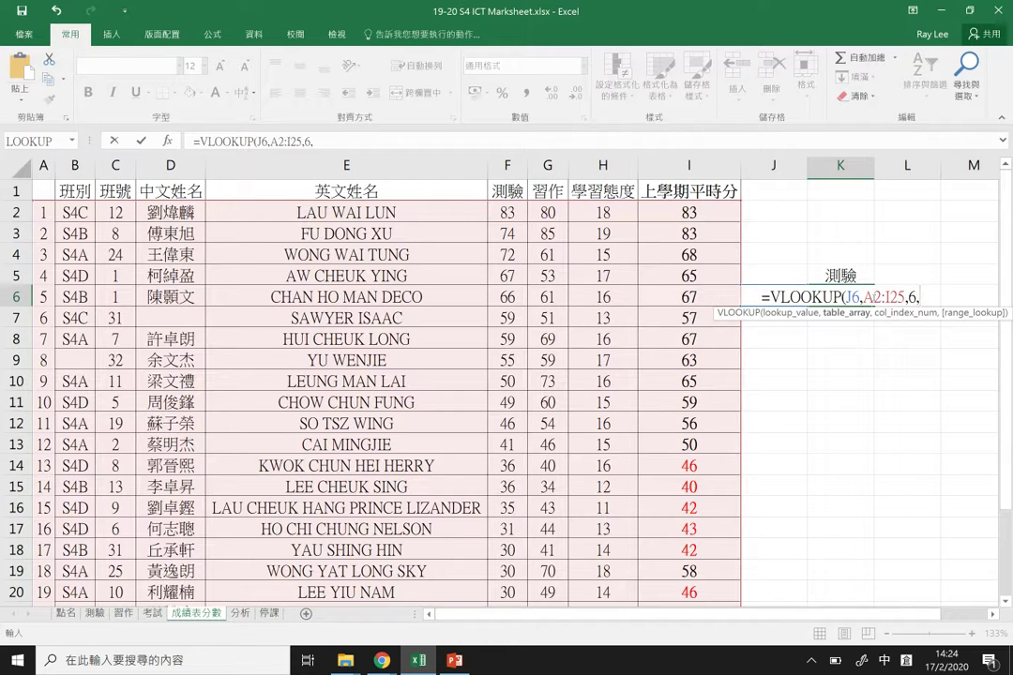
text(FALSE)
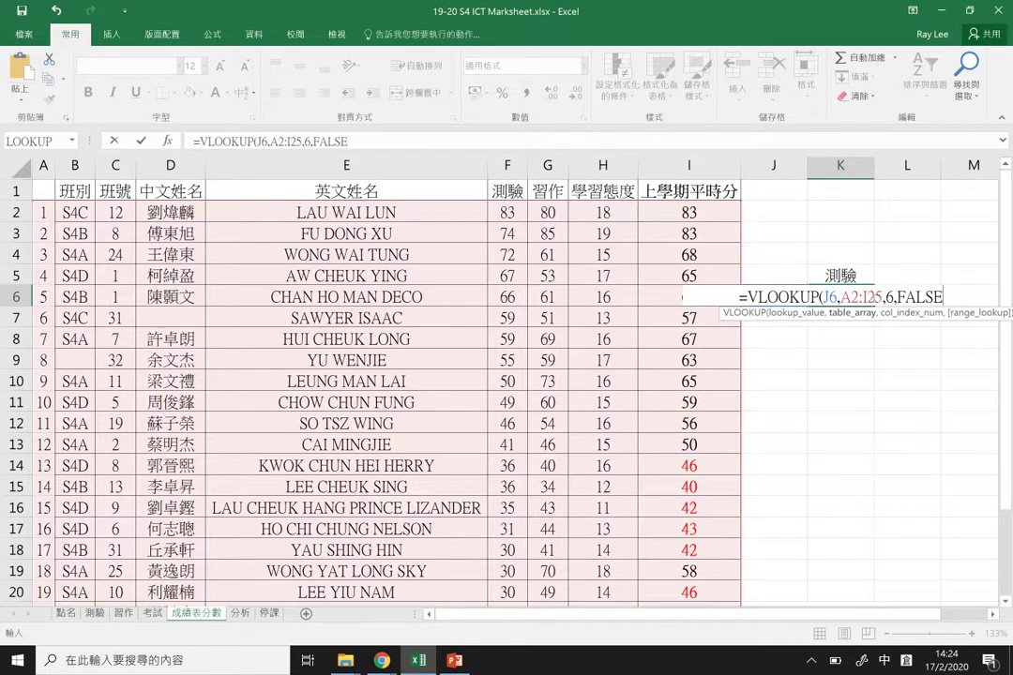
text())
key(Return)
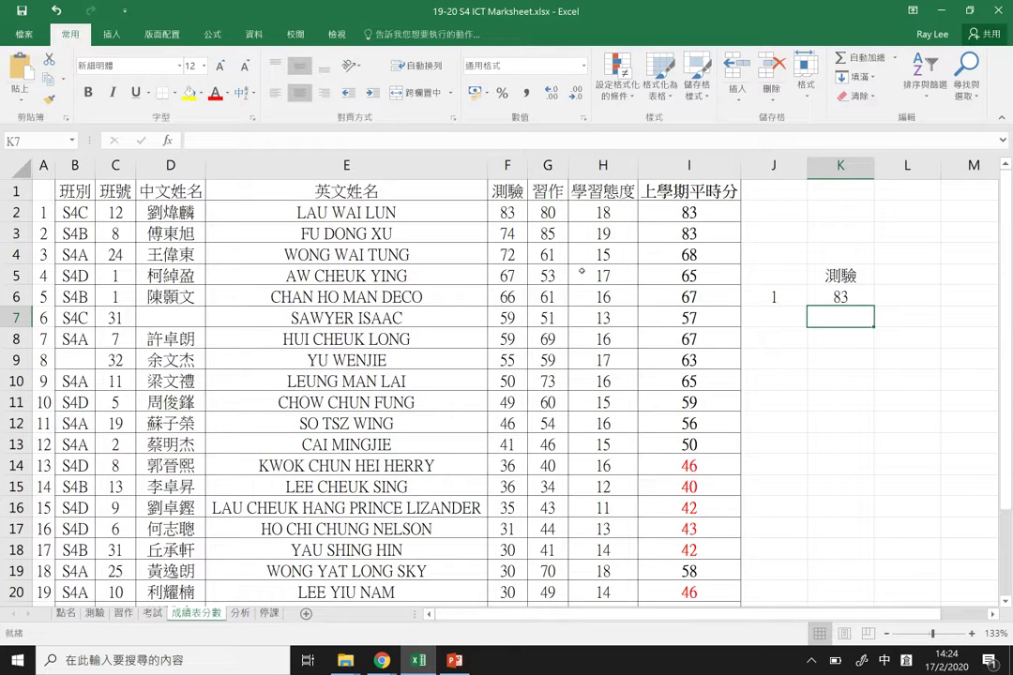
Step: Review K6's lookup formula and copy it into K7
click(507, 212)
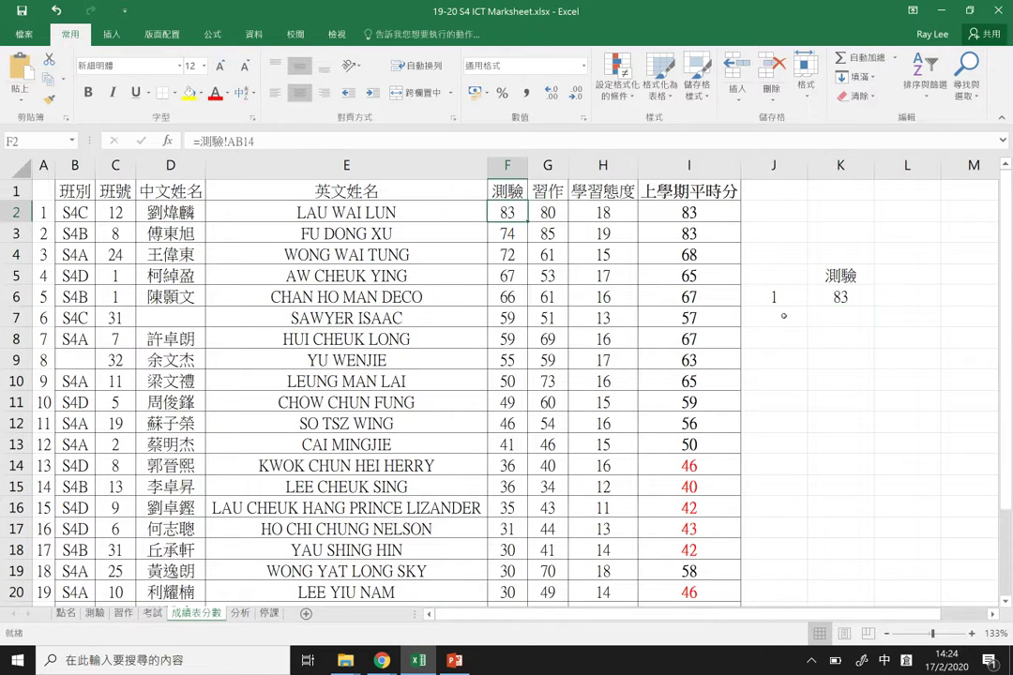
click(799, 296)
click(840, 296)
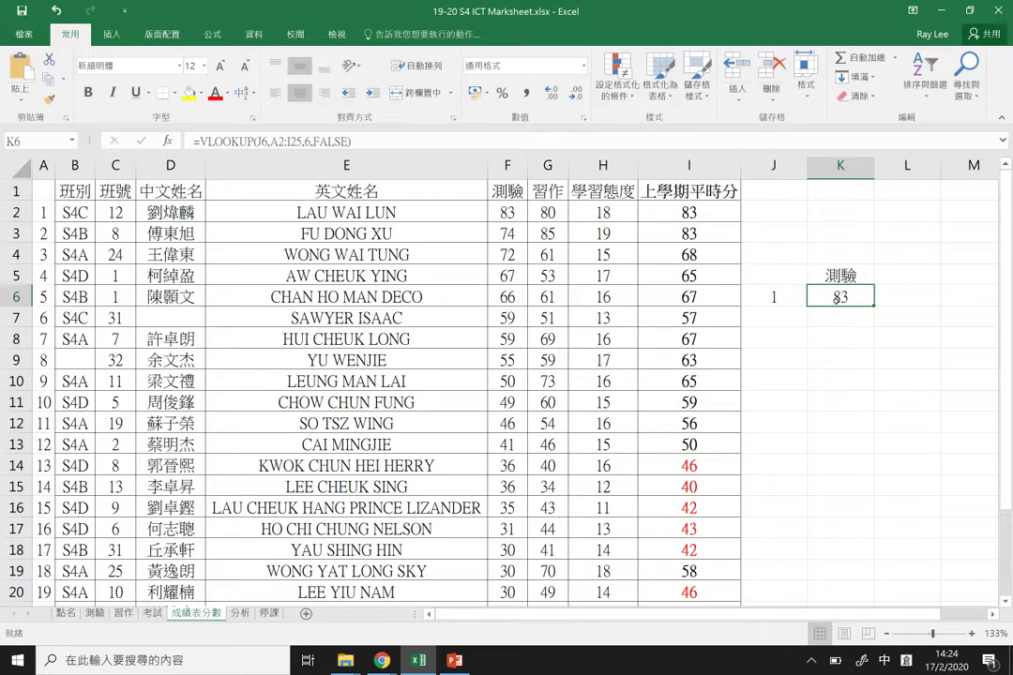
double_click(841, 296)
key(ctrl+Return)
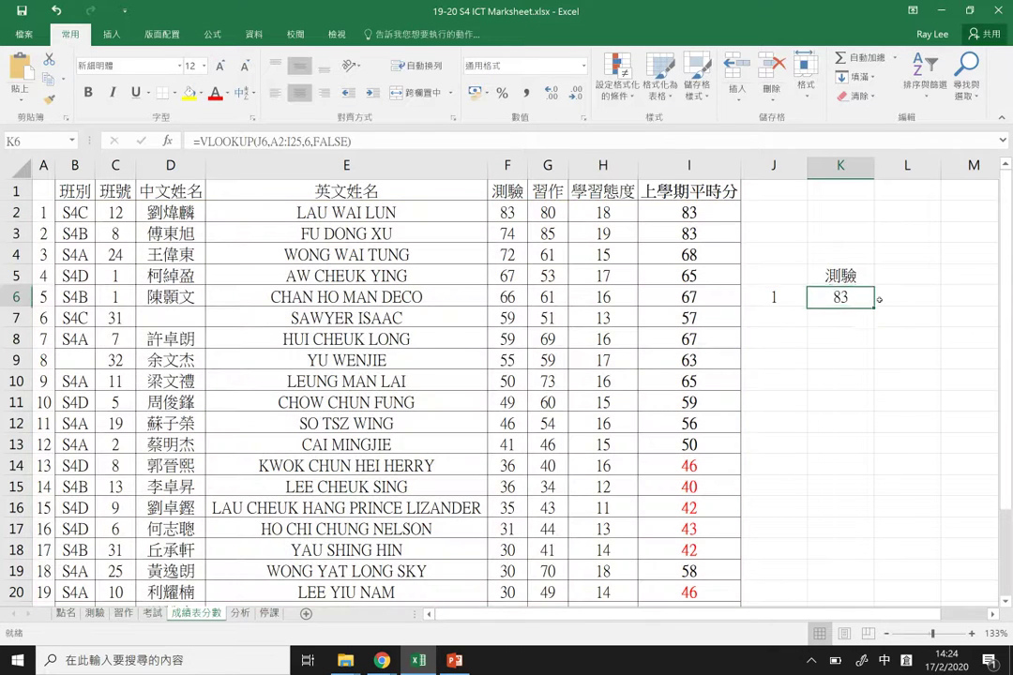
key(ctrl+c)
key(Down)
key(ctrl+v)
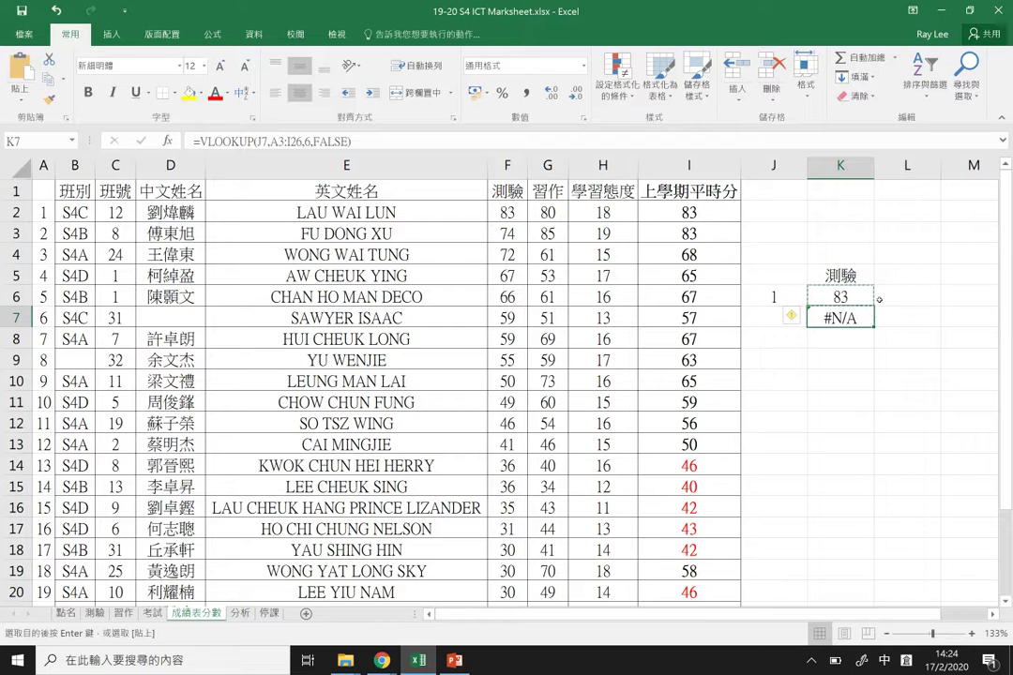
Step: Test K7 by entering 3 in J7, undo it, and check K7's shifted references A3:I26
click(761, 318)
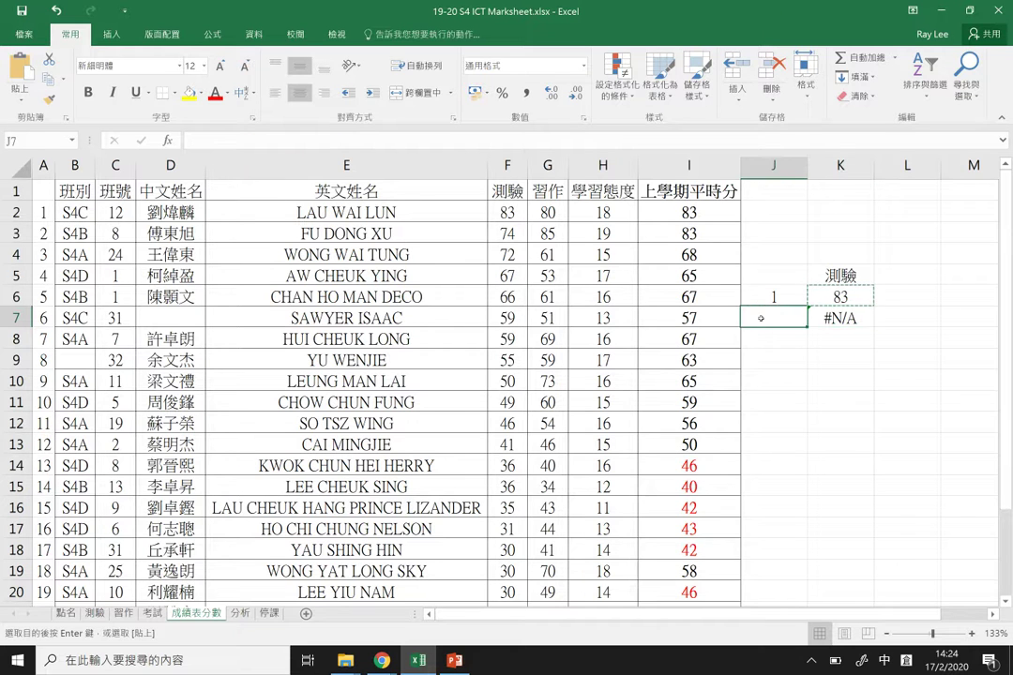
text(3)
key(Return)
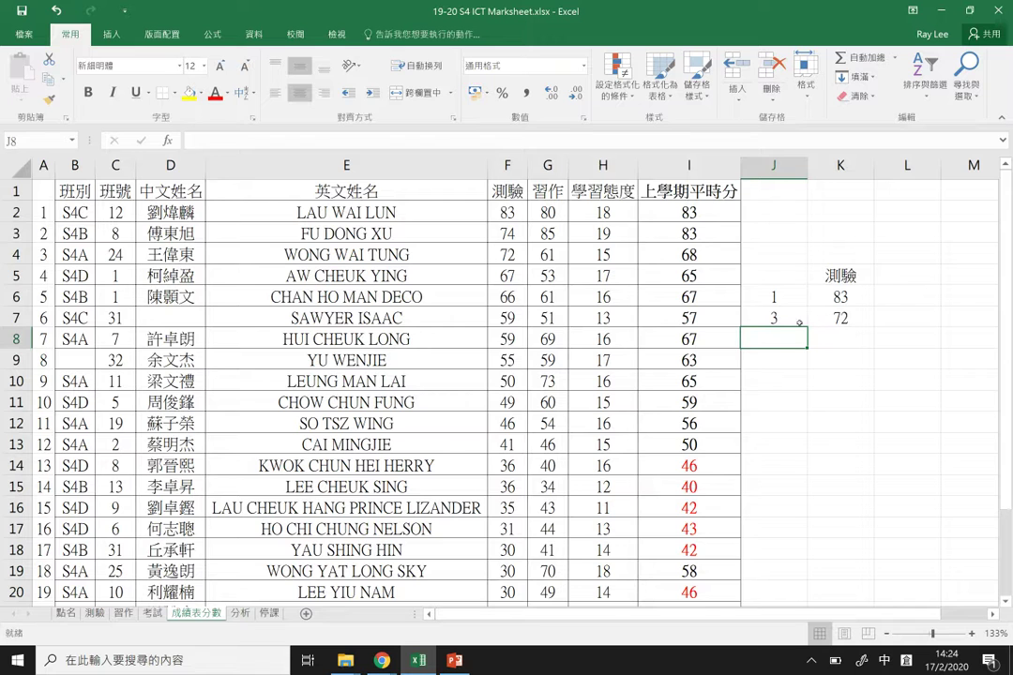
key(ctrl+z)
double_click(852, 318)
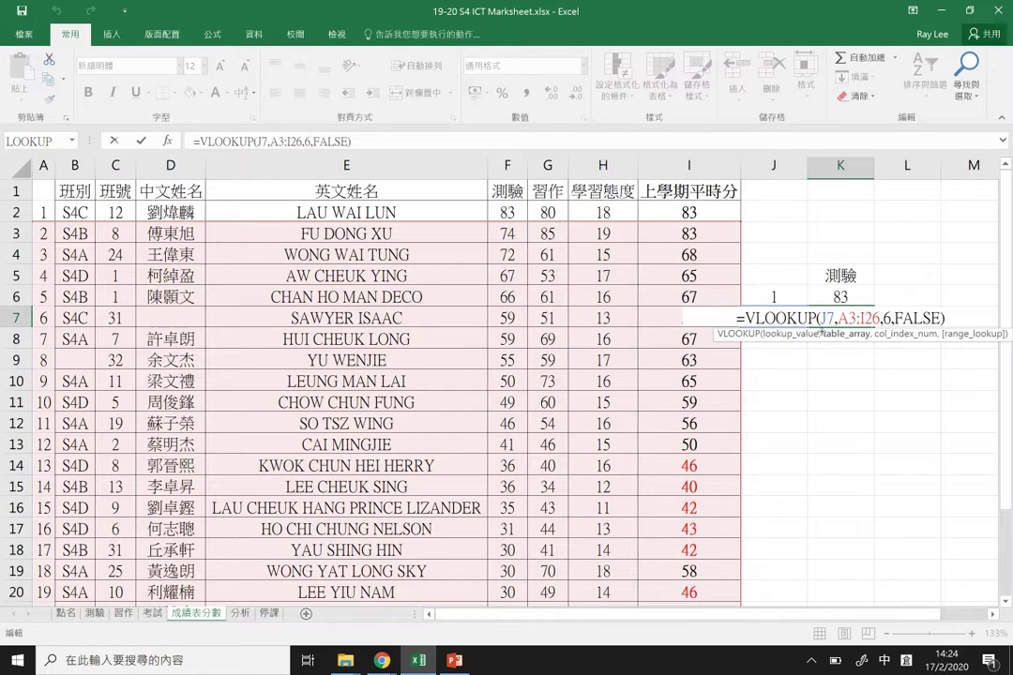
key(Escape)
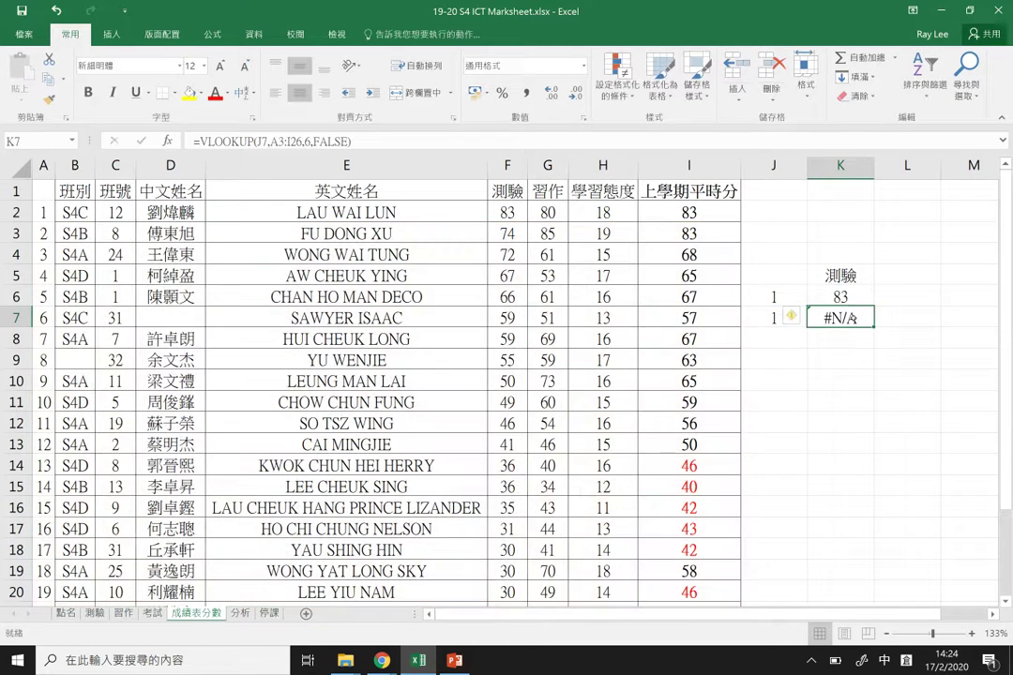
Step: Make K6's lookup range absolute as $A$2:$I$25
click(867, 297)
double_click(865, 297)
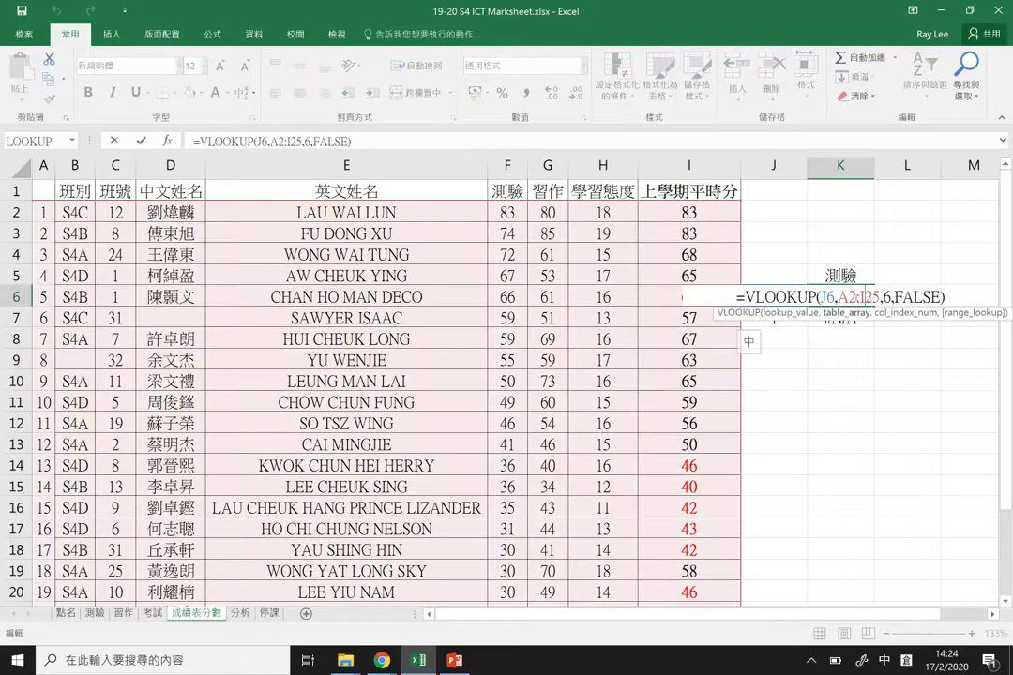
click(843, 296)
text($)
click(840, 297)
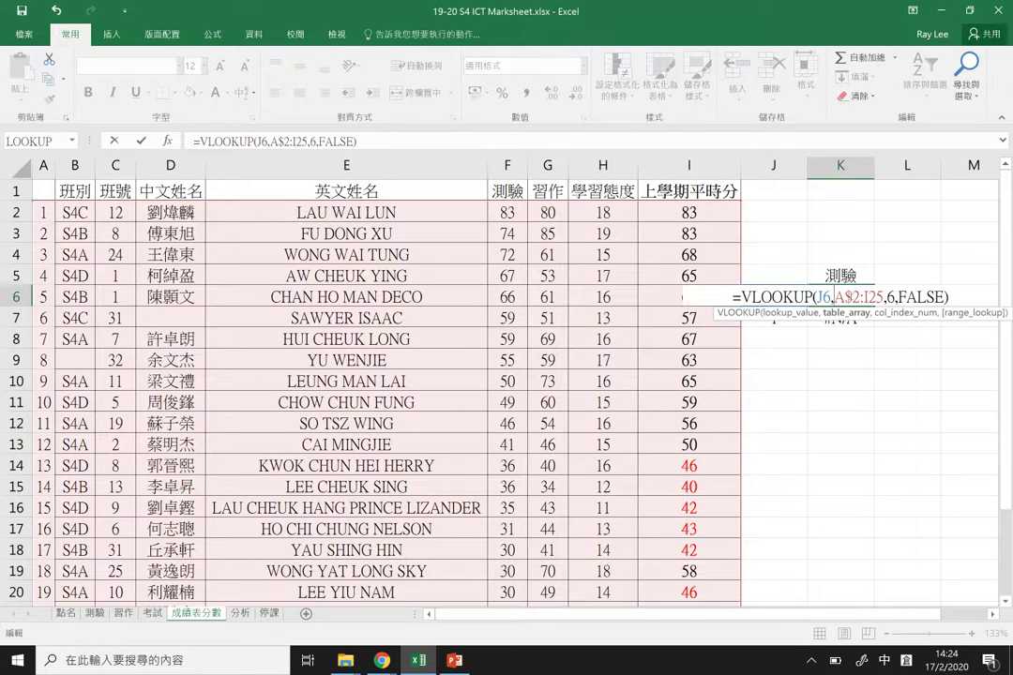
text($)
click(869, 296)
text($)
key(Right)
text($)
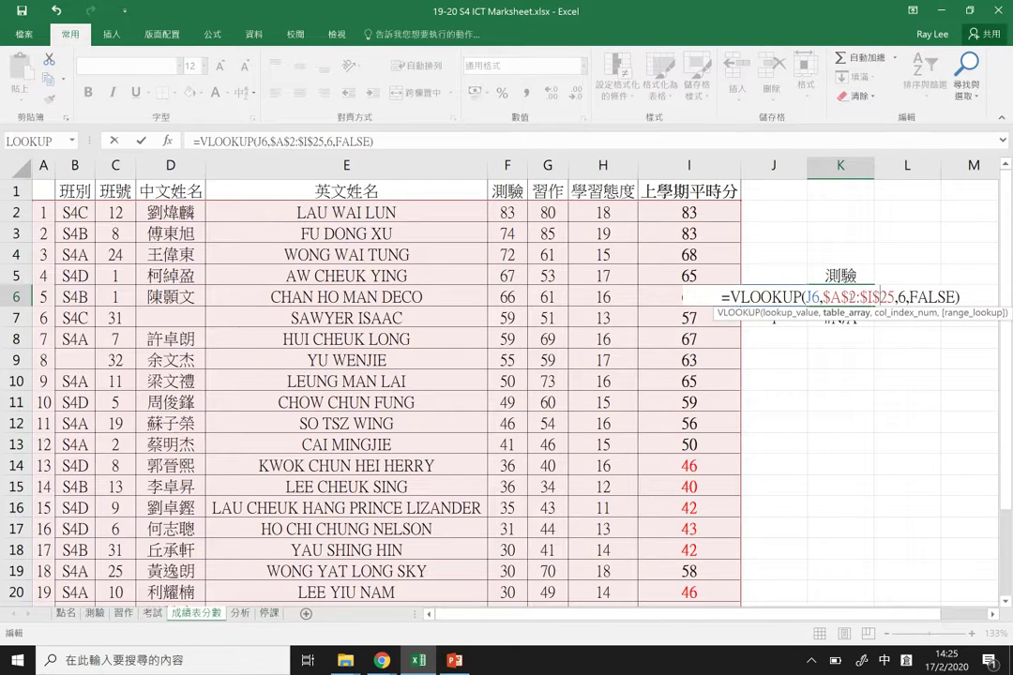
key(Return)
Step: Fill K6's absolute-range lookup down into K7 and check its references
key(Up)
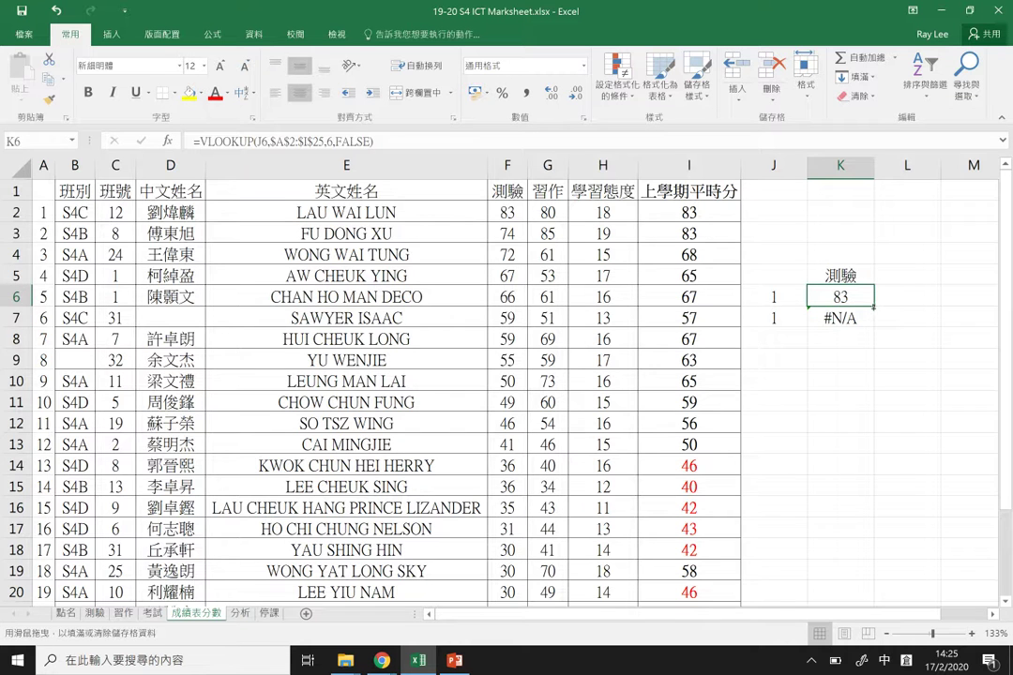
click(822, 319)
key(ctrl+d)
double_click(823, 319)
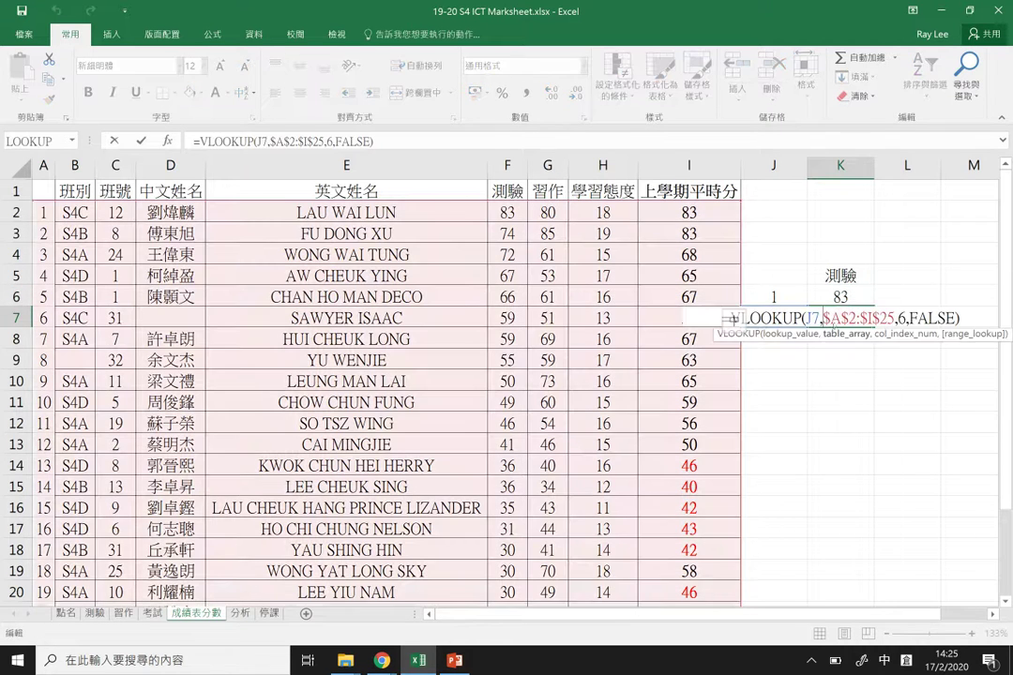
key(Return)
Step: Enter student number 4 in J7 so K7 returns 67
click(801, 319)
text(3)
key(Return)
click(801, 319)
text(4)
key(Return)
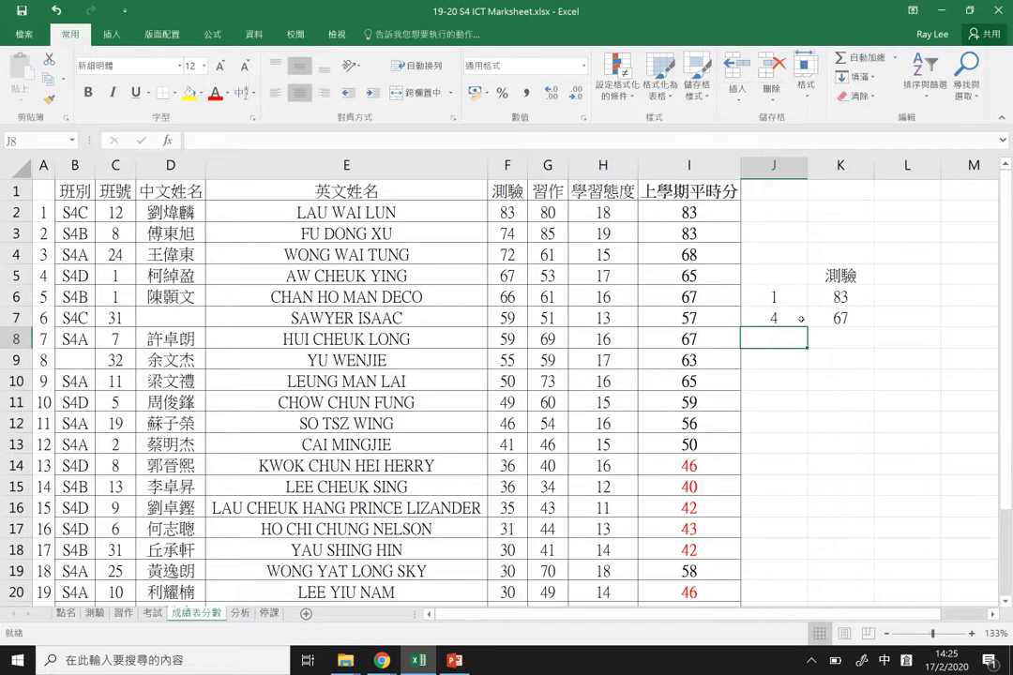
Step: Change K7's match argument from FALSE to TRUE for approximate matching
click(845, 318)
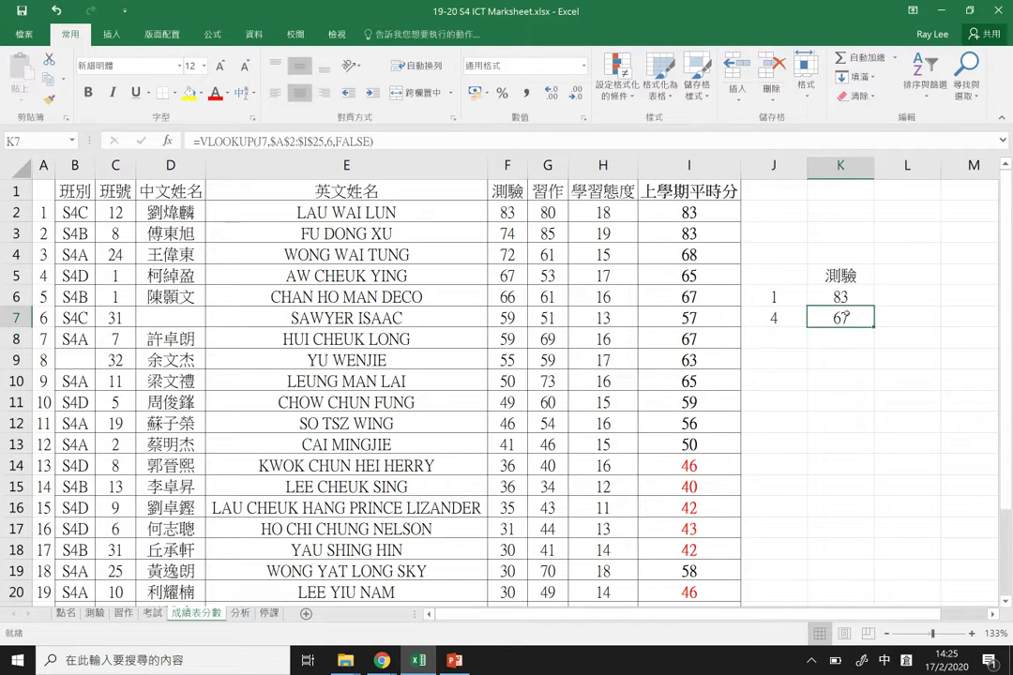
double_click(798, 319)
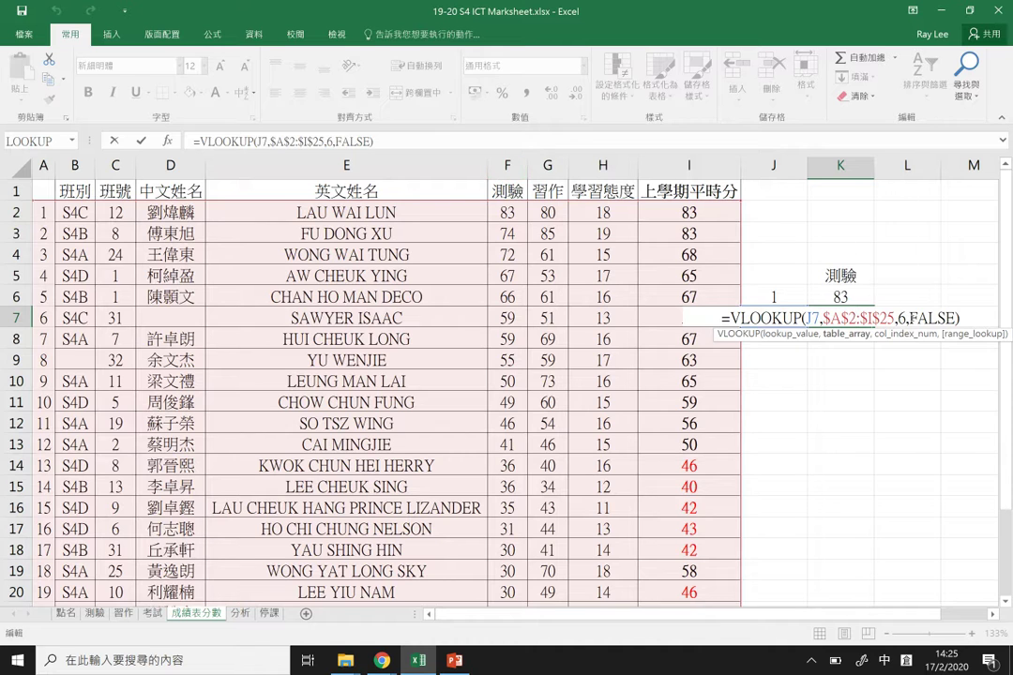
key(shift+Right)
key(shift+Right)
key(shift+Right)
key(shift+Right)
key(shift+Right)
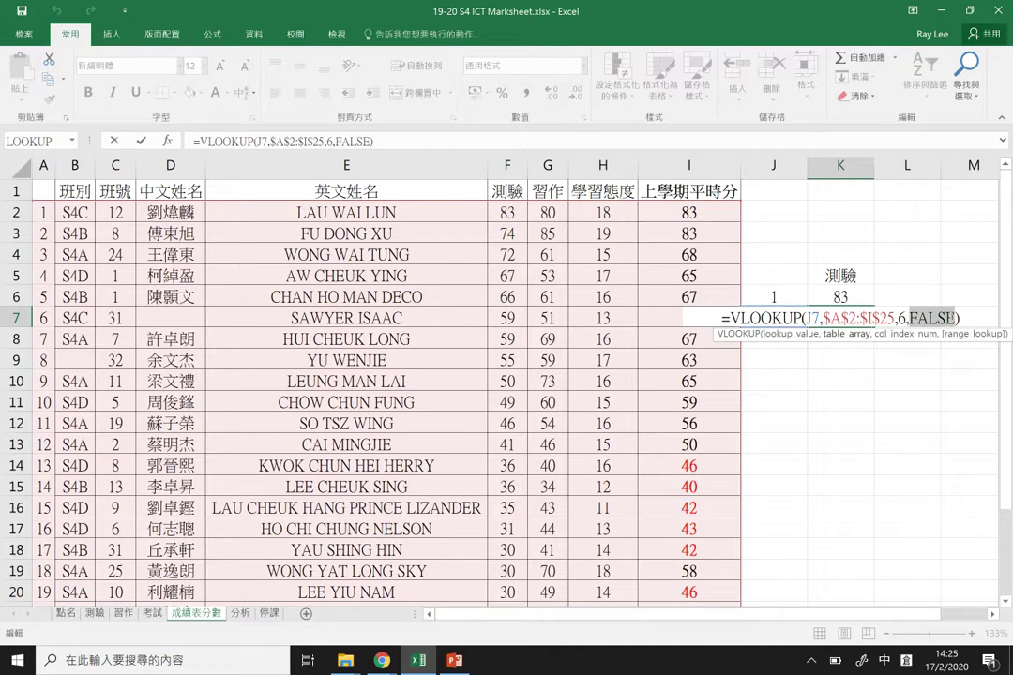
text(TRUE)
key(Return)
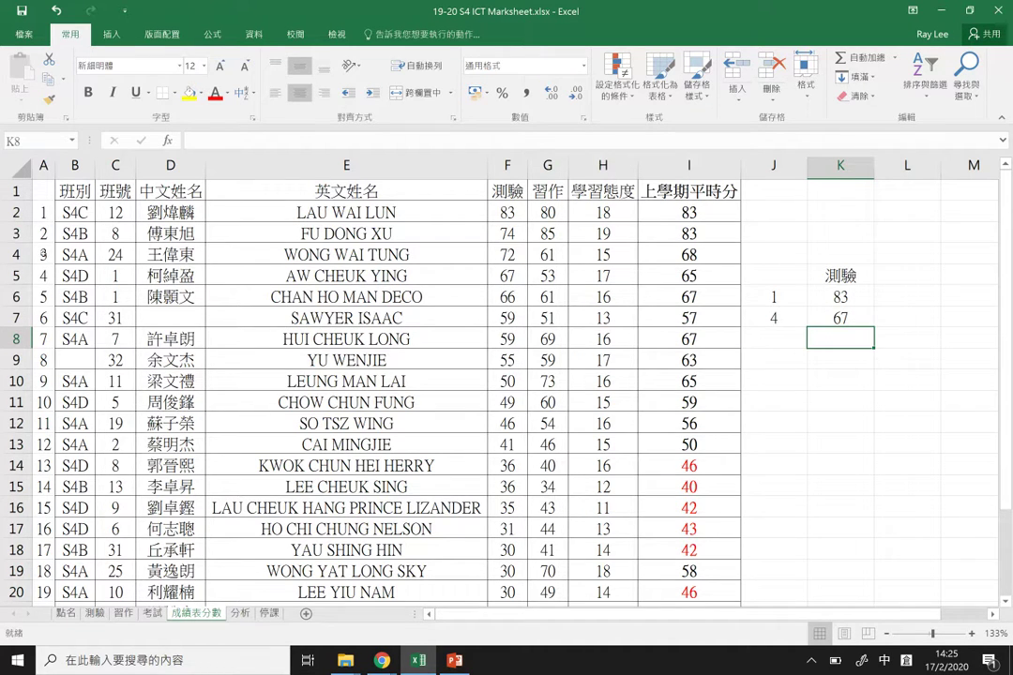
Step: Remove student number 4 from A5 and renumber column A through row 25
click(43, 272)
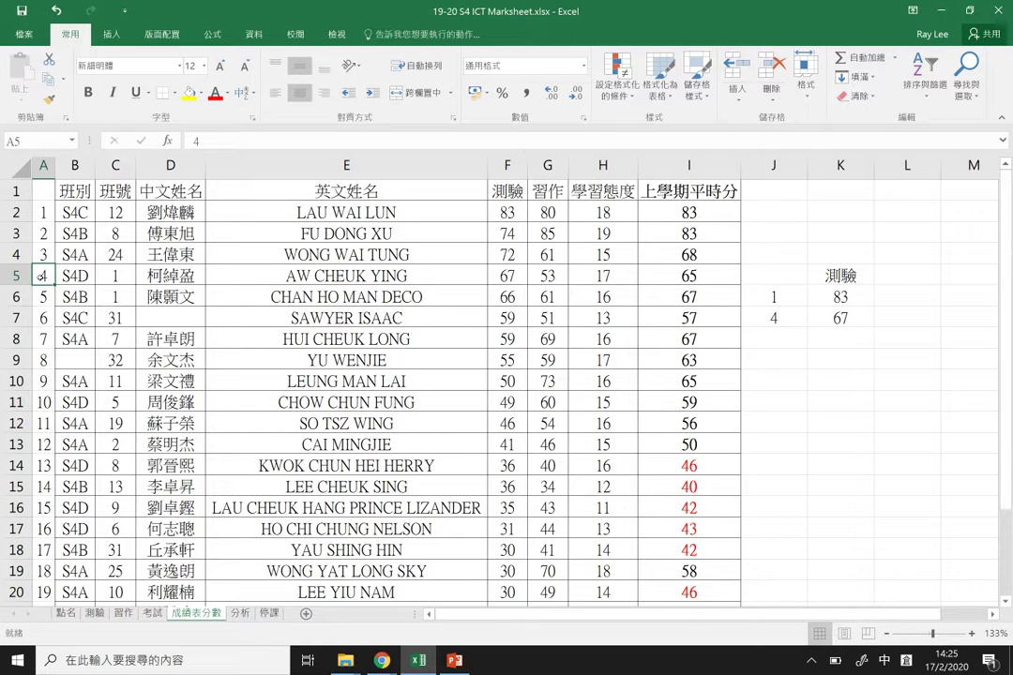
key(Delete)
key(Return)
text(5)
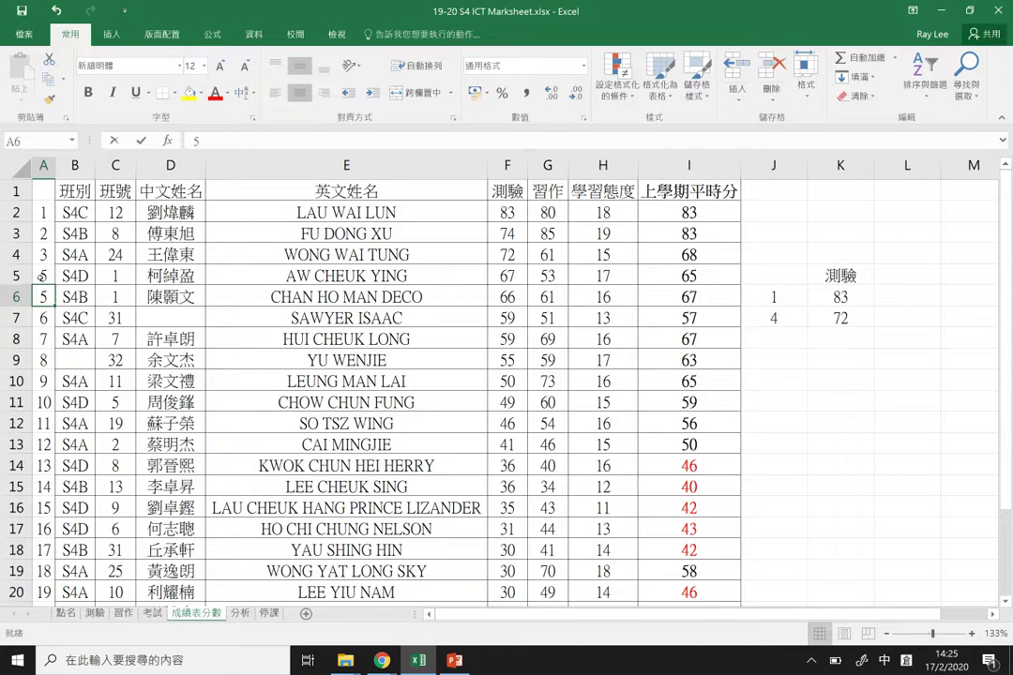
text(6)
key(Return)
text(7)
key(Return)
text(8)
key(Return)
text(9)
key(Return)
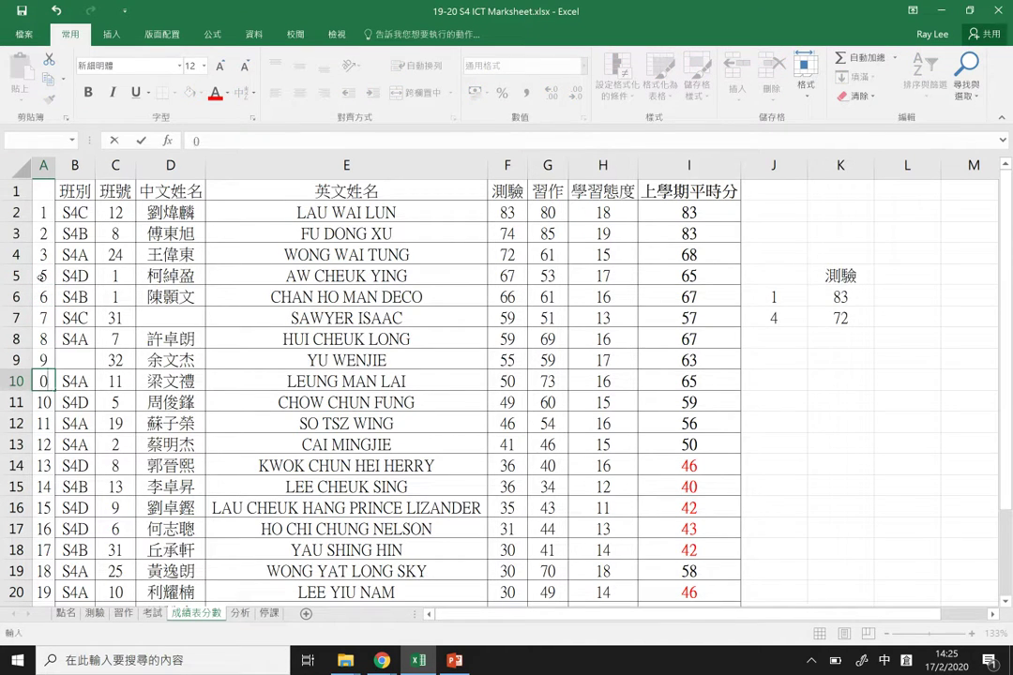
text(0)
key(Return)
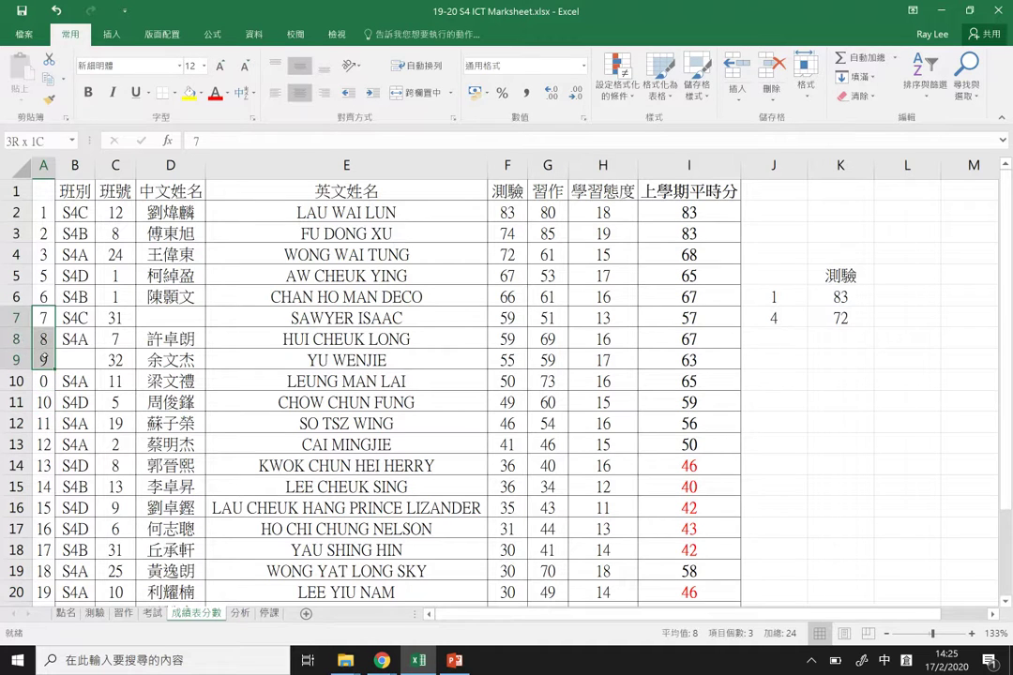
drag(54, 349, 49, 584)
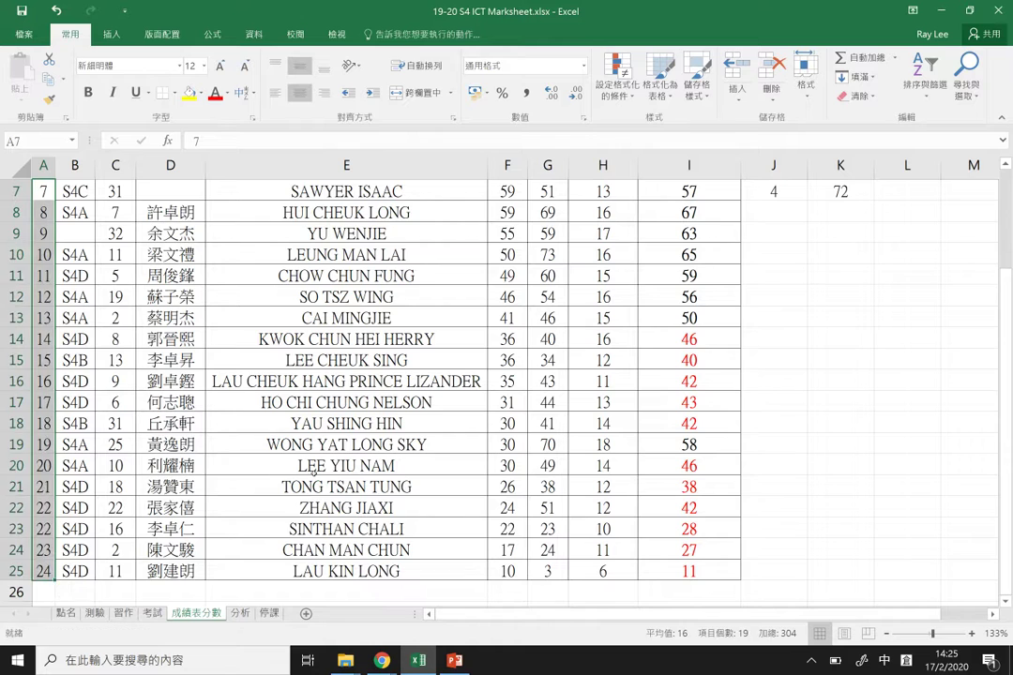
scroll(747, 324, up, 2)
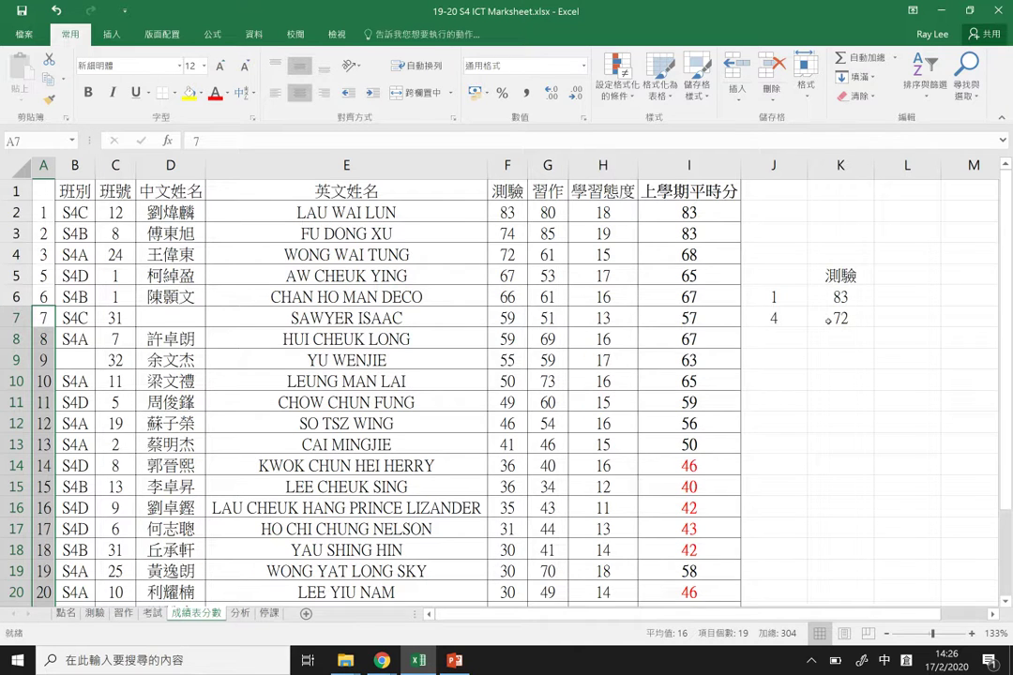
Step: Switch K7's match argument back from TRUE to FALSE for exact matching
double_click(829, 321)
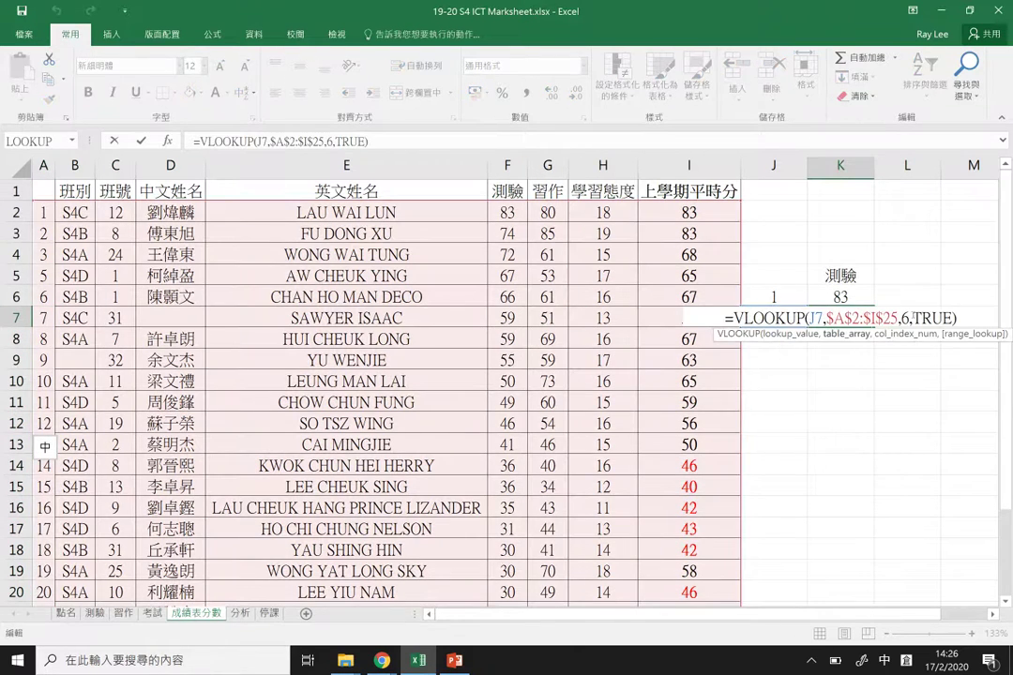
key(shift+Right)
key(shift+Right)
key(shift+Right)
key(shift+Right)
key(shift+Left)
key(shift+Left)
key(shift+Right)
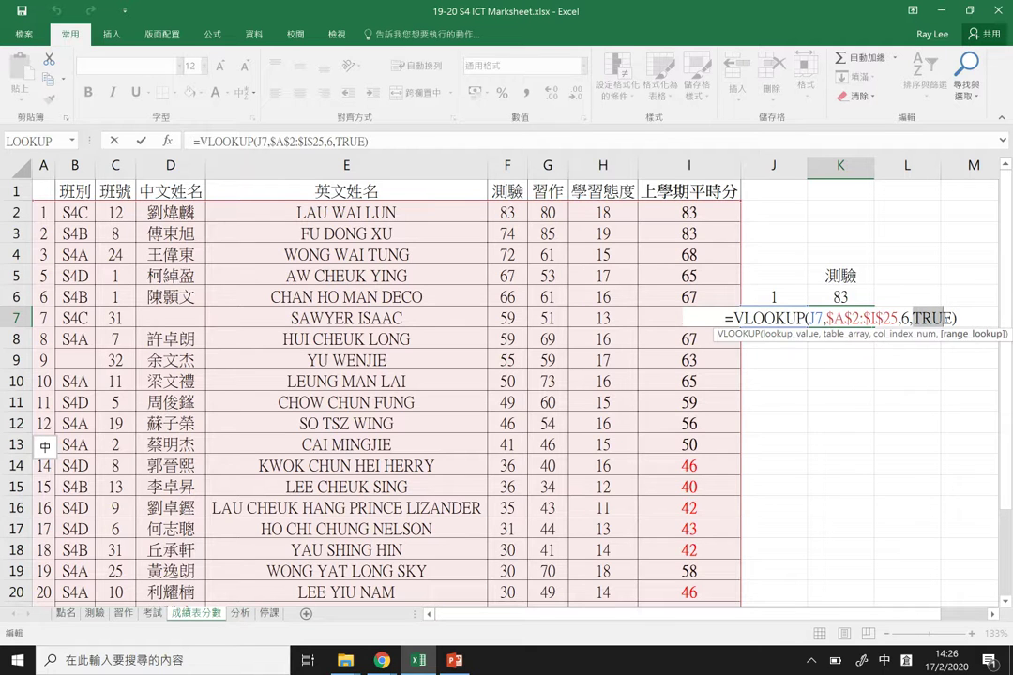
text(FALSE)
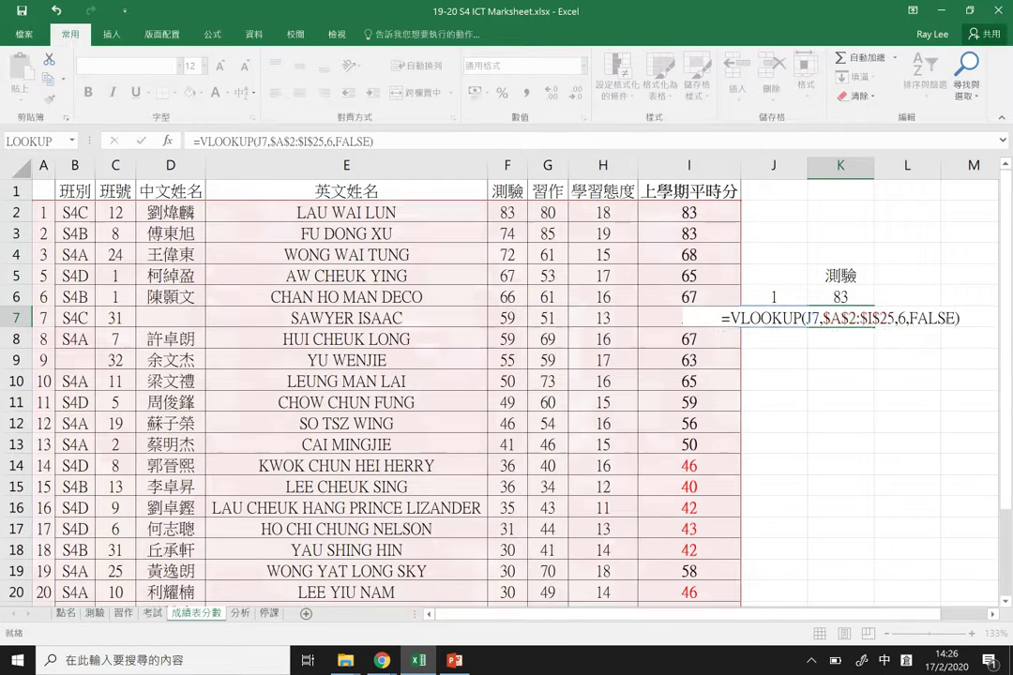
key(Return)
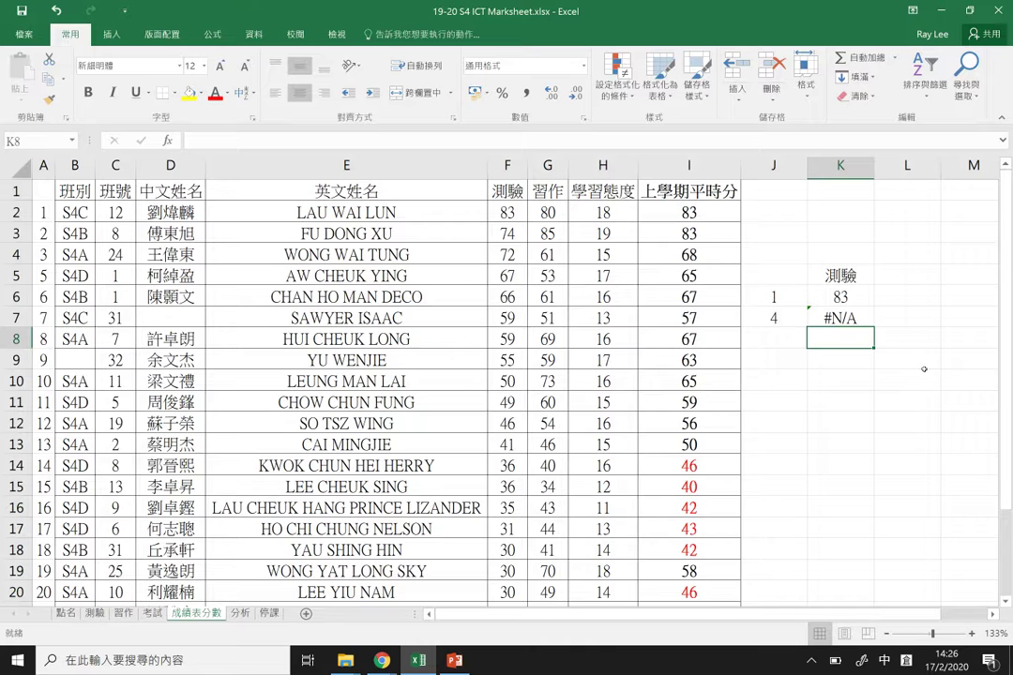
key(Up)
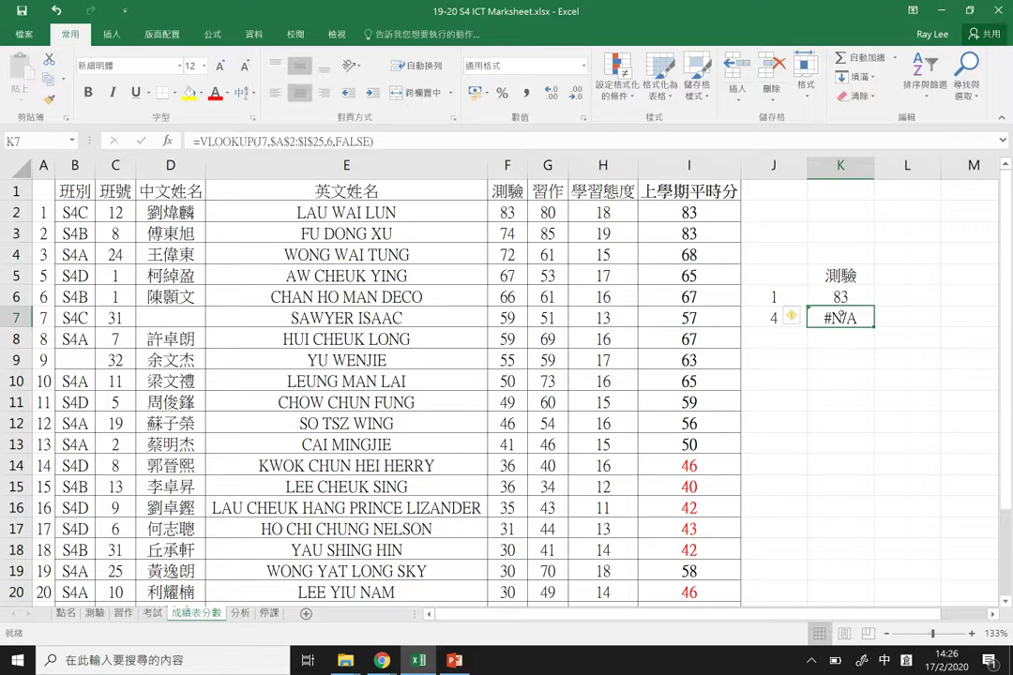
key(F2)
key(Left)
key(ctrl+shift+Left)
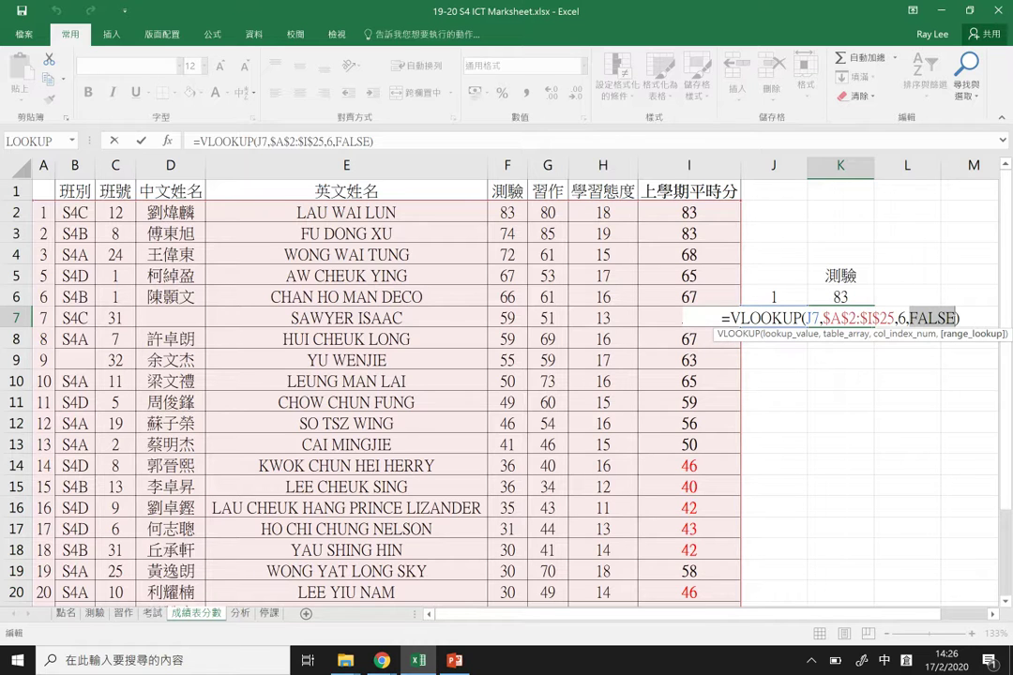
key(Return)
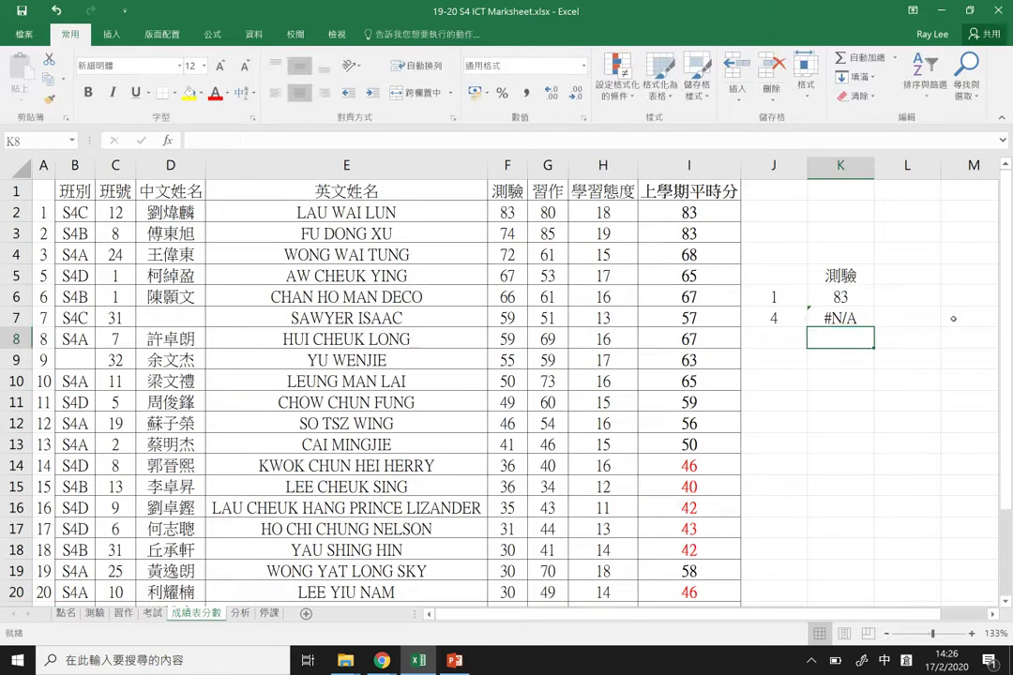
Step: Try student numbers 5 and 11 in J7, then set it back to 4
right_click(774, 318)
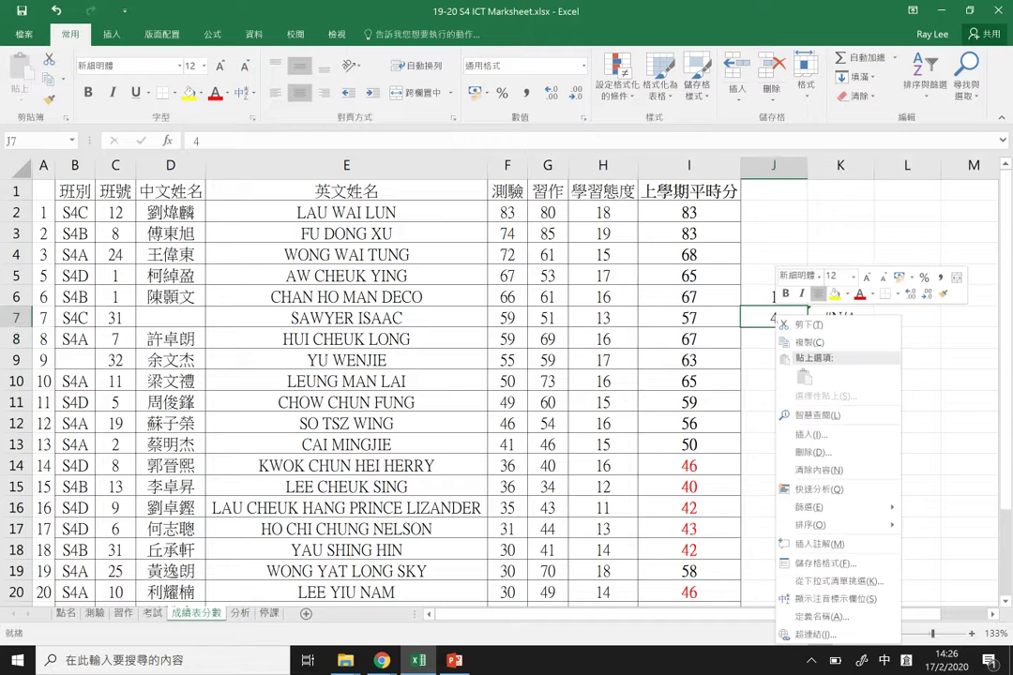
click(775, 318)
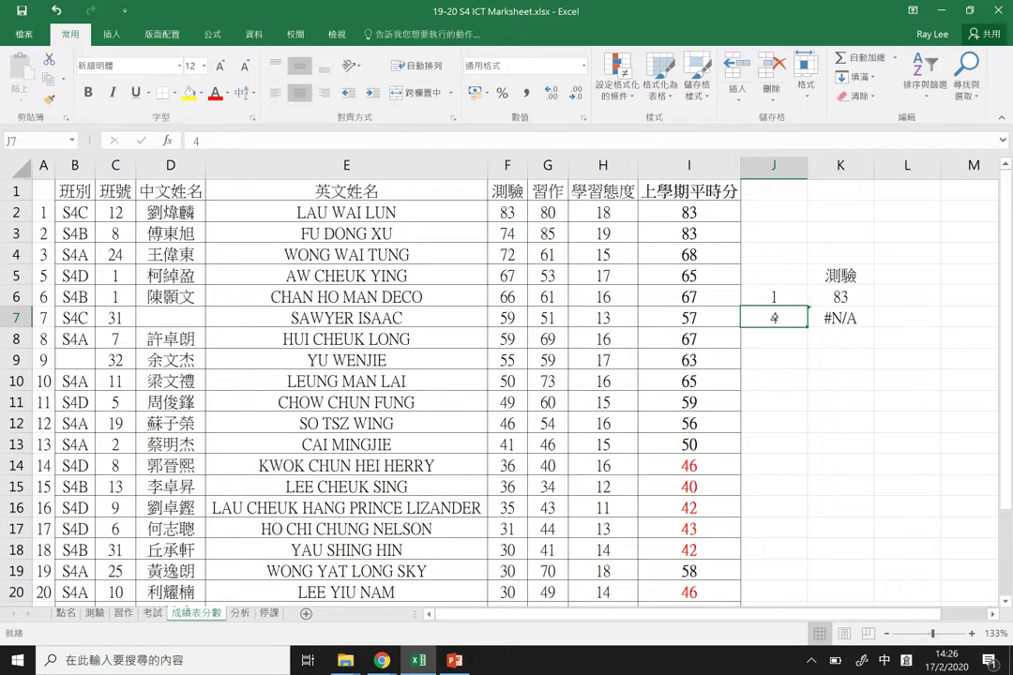
key(Return)
click(774, 318)
text(5)
key(Return)
key(Up)
text(11)
key(Return)
text(\)
key(Escape)
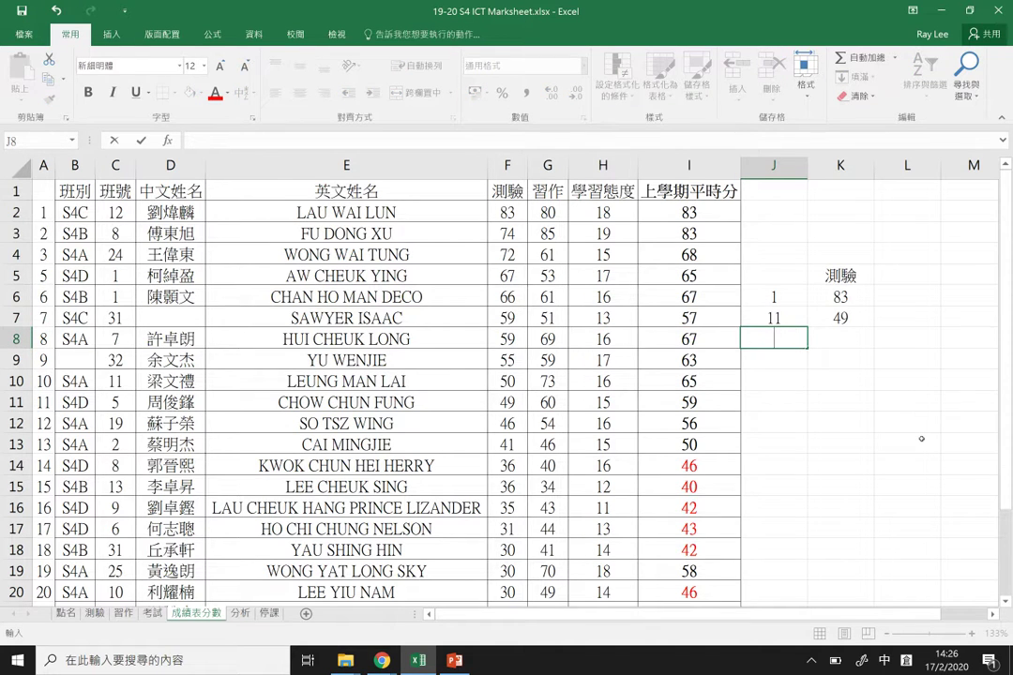
key(Up)
text(4)
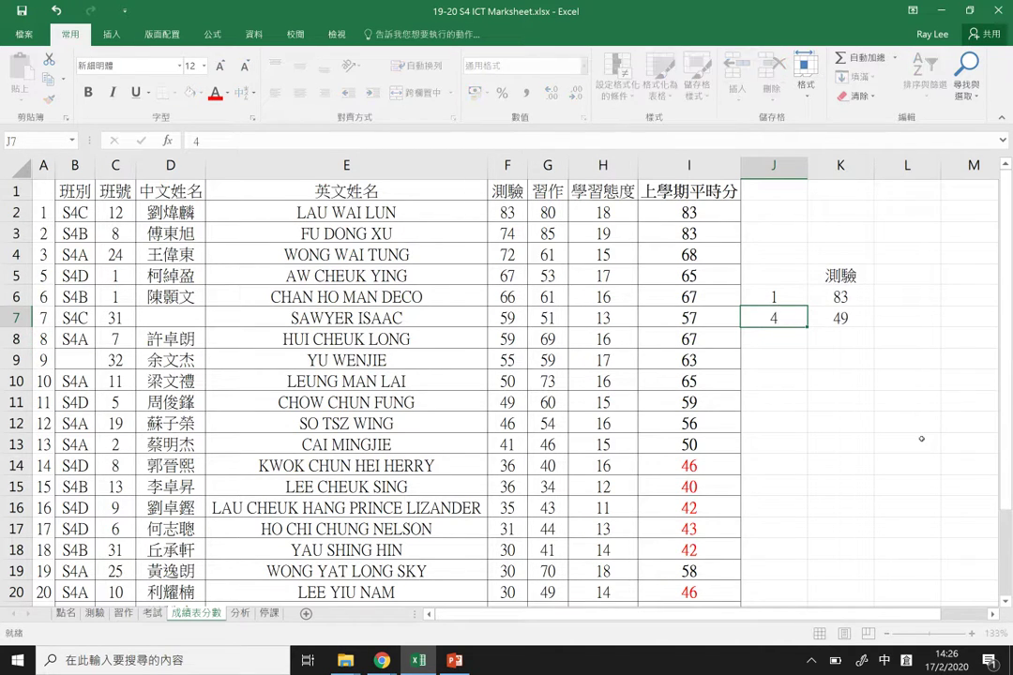
key(Return)
Step: Replace FALSE with TRUE in K7's lookup so it returns 72 for number 4
key(Up)
key(Right)
key(F2)
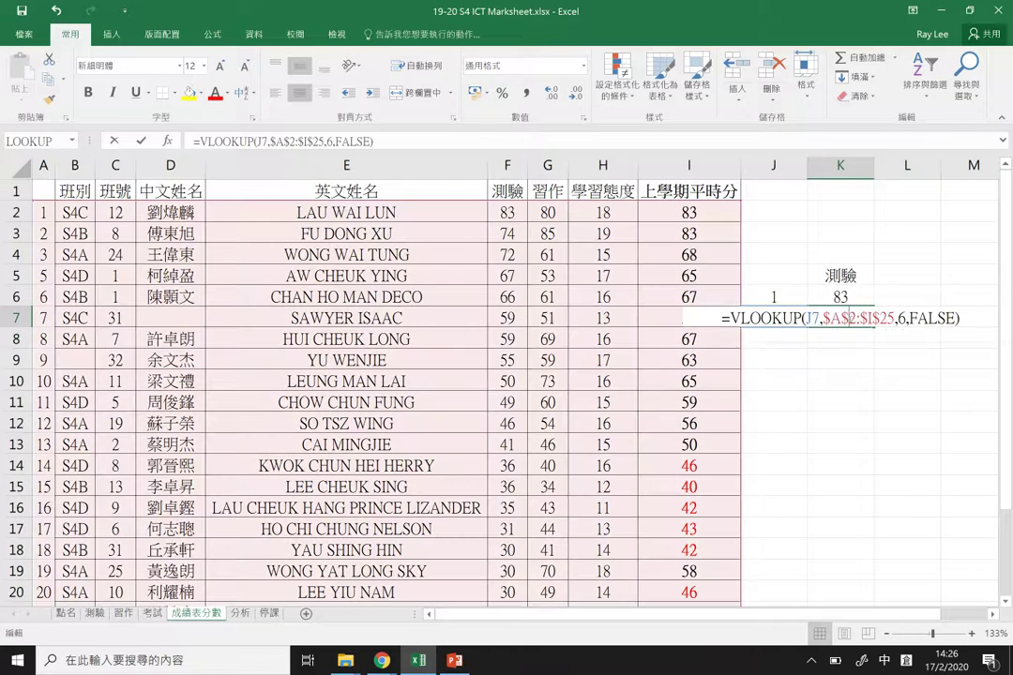
key(ctrl+shift+Left)
text(TRUE)
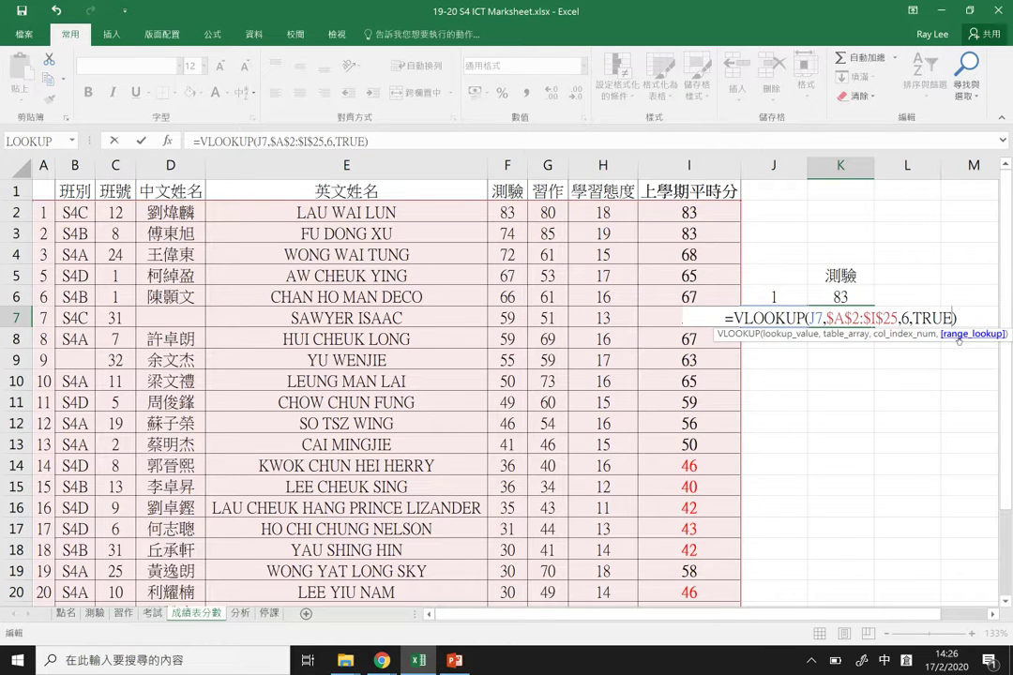
key(Return)
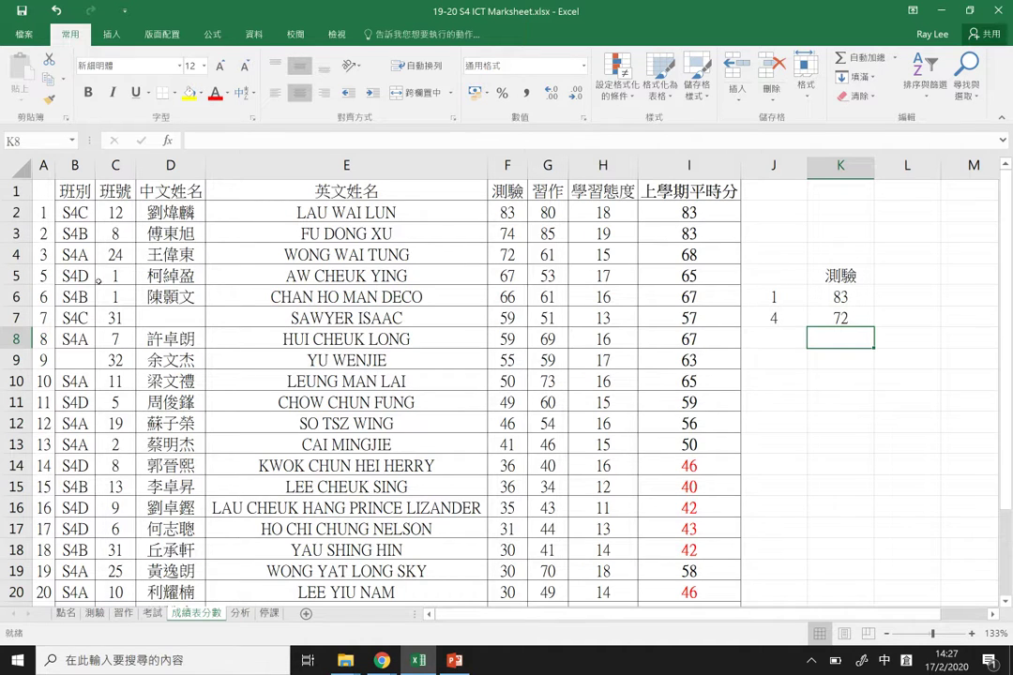
double_click(43, 276)
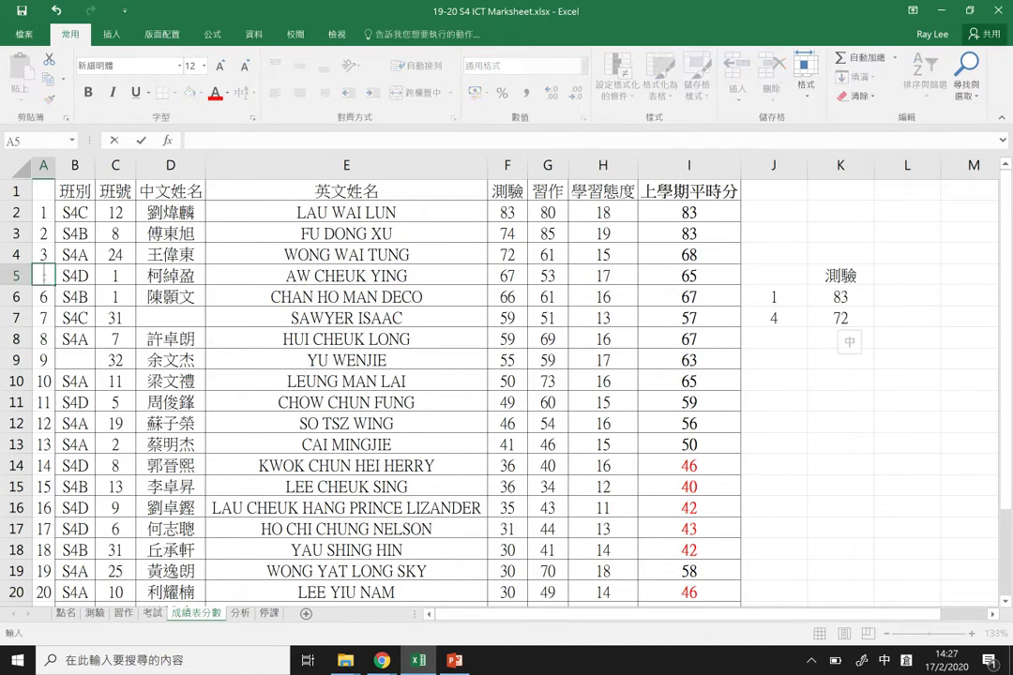
key(Return)
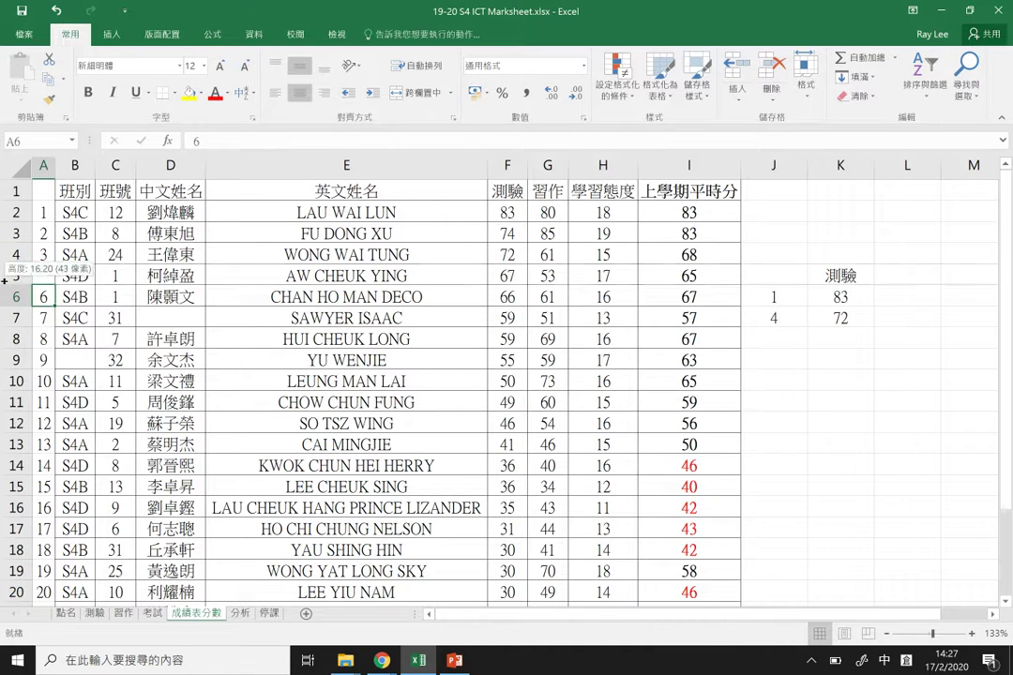
click(41, 254)
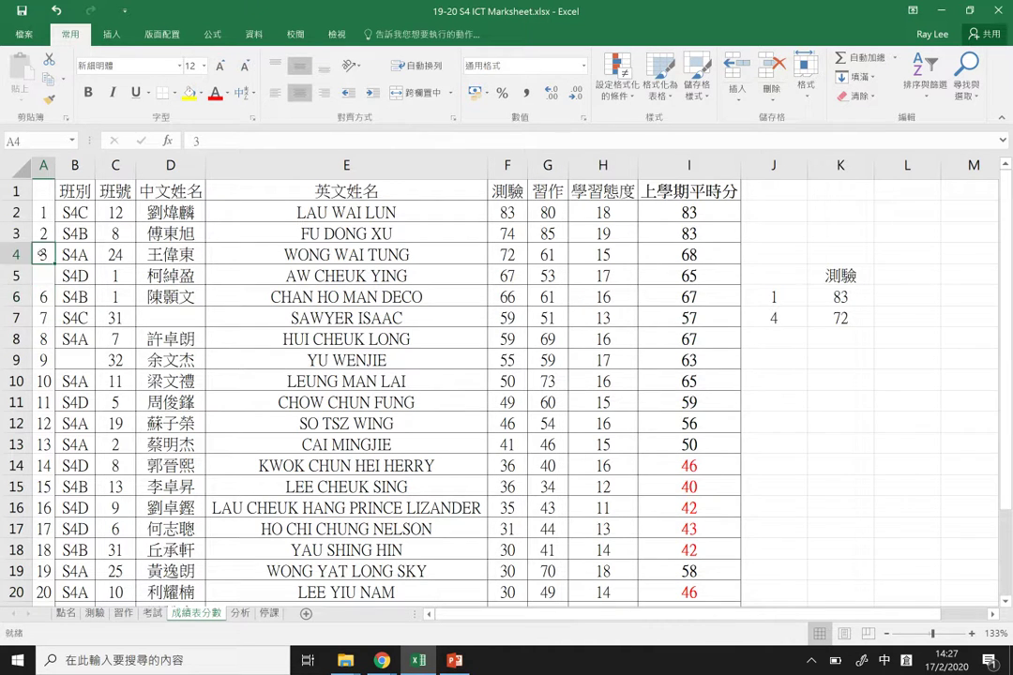
key(Delete)
key(Return)
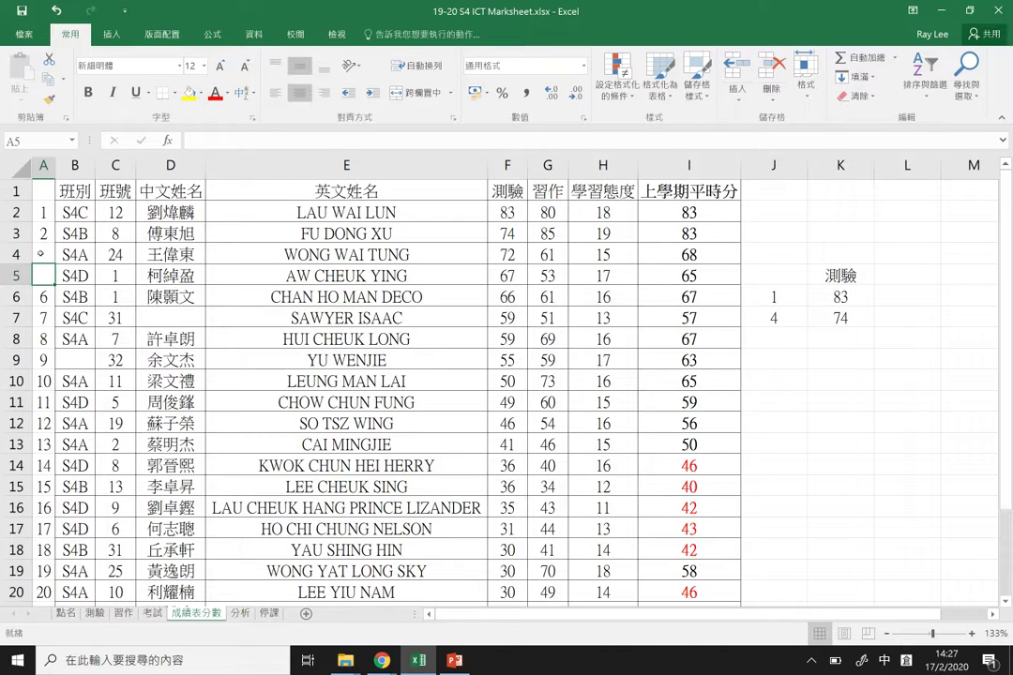
key(ctrl+z)
click(841, 296)
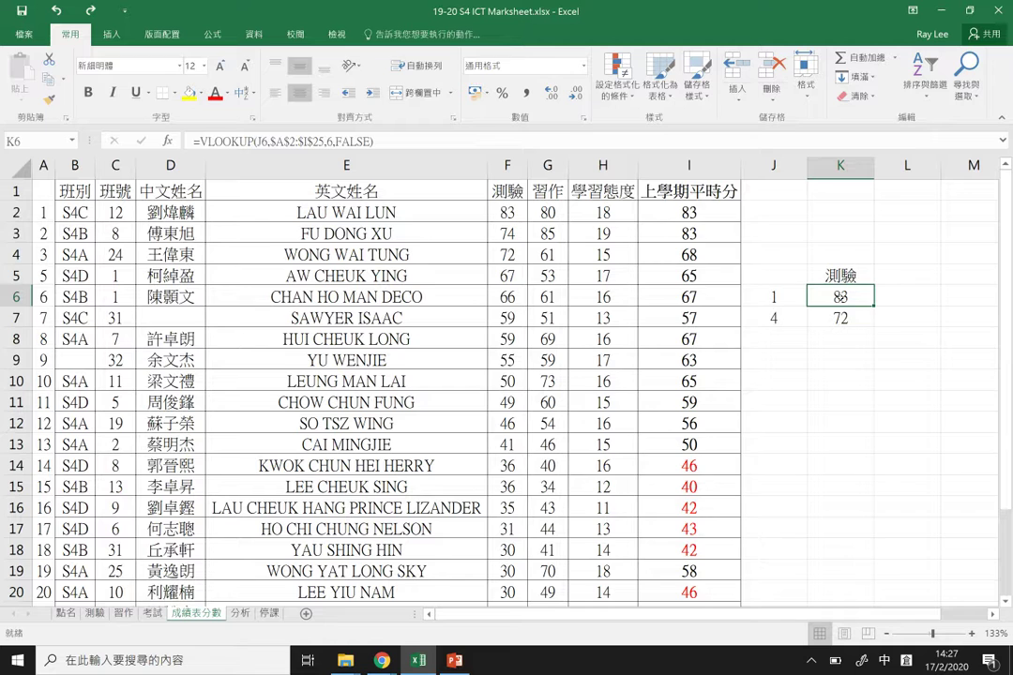
double_click(841, 297)
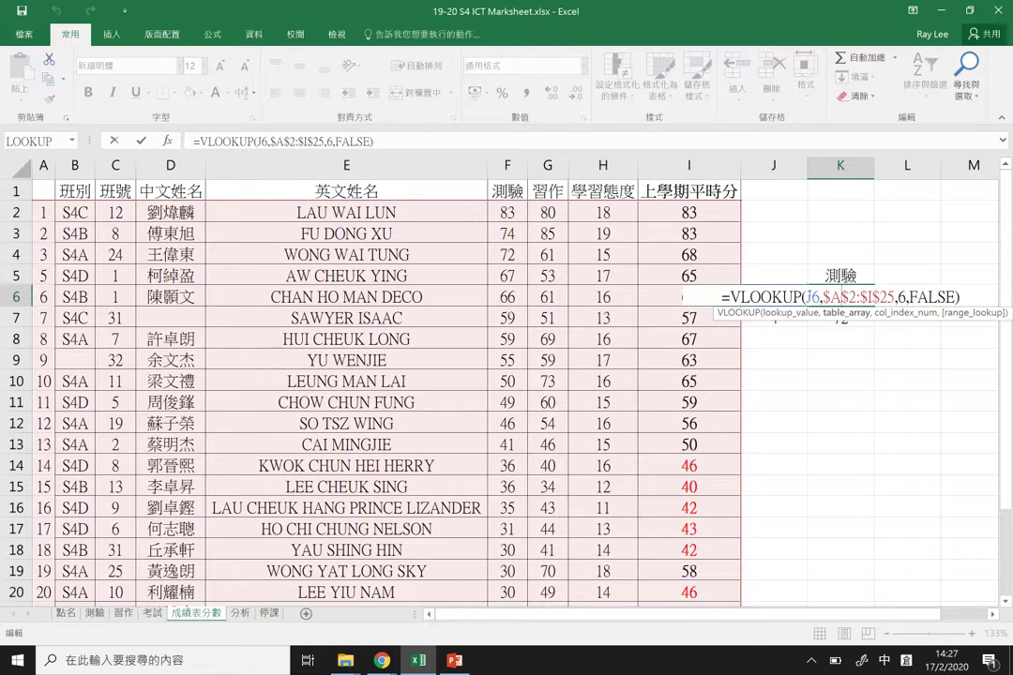
double_click(812, 296)
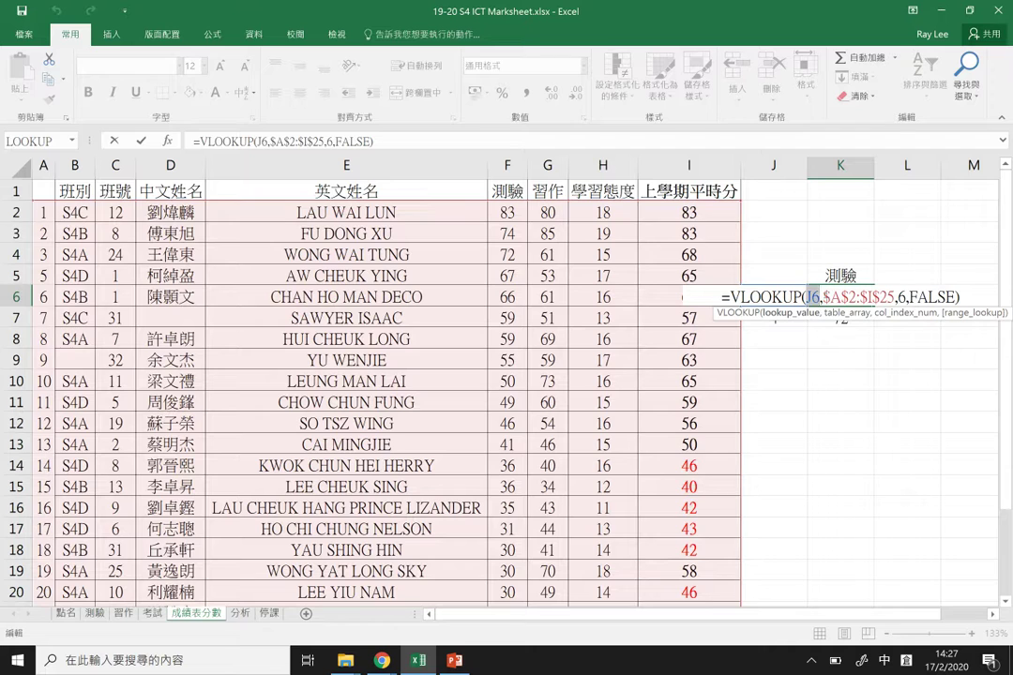
drag(823, 297, 887, 296)
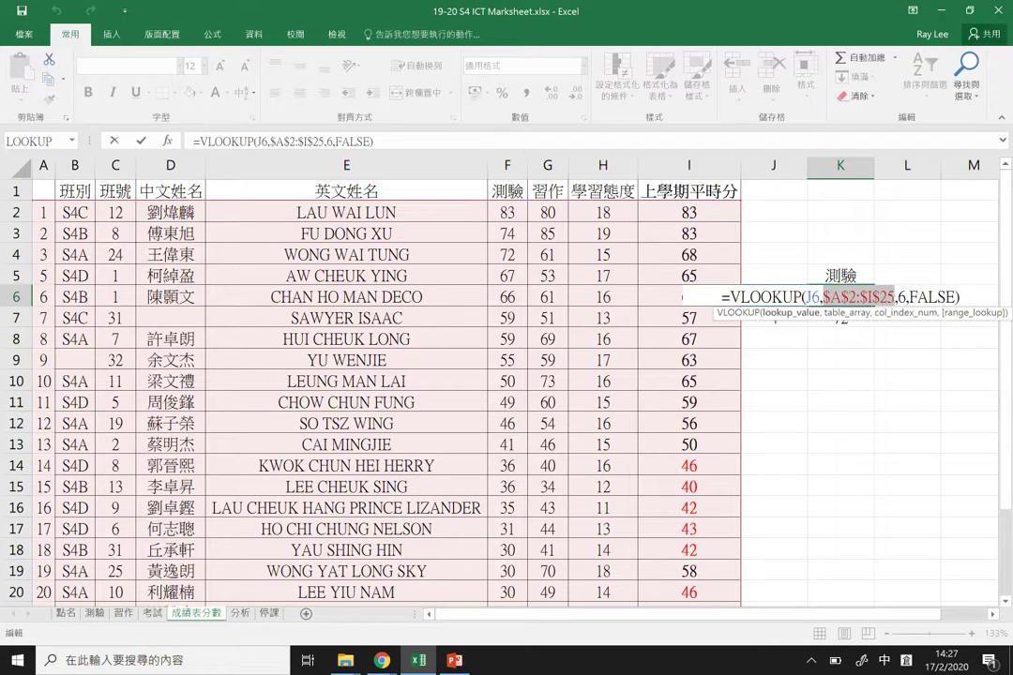
click(891, 296)
double_click(901, 296)
drag(909, 296, 957, 296)
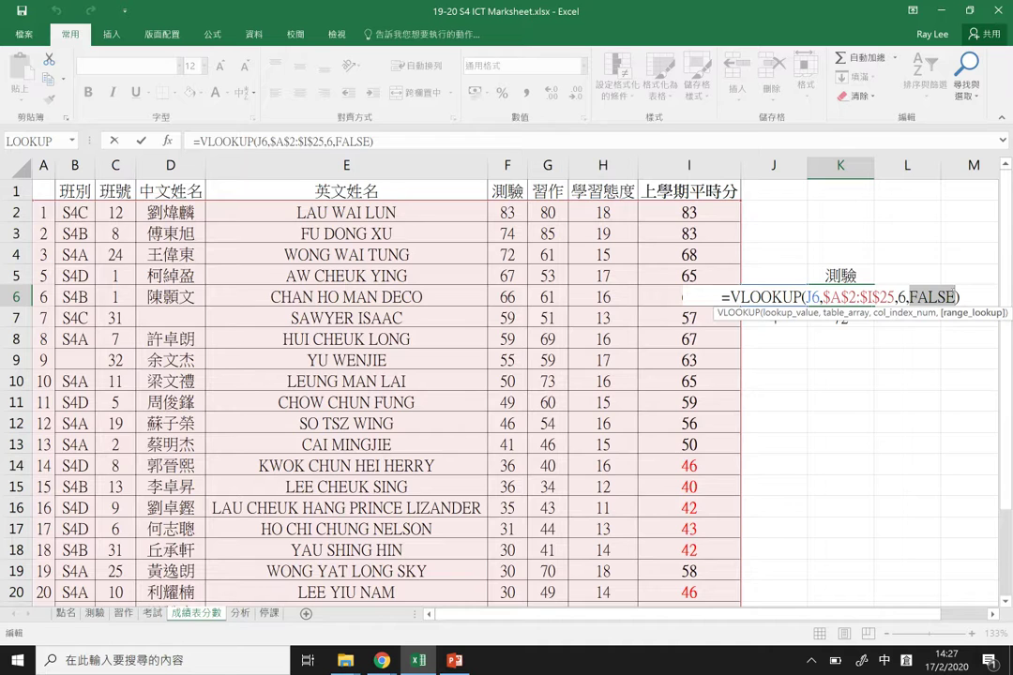
key(Return)
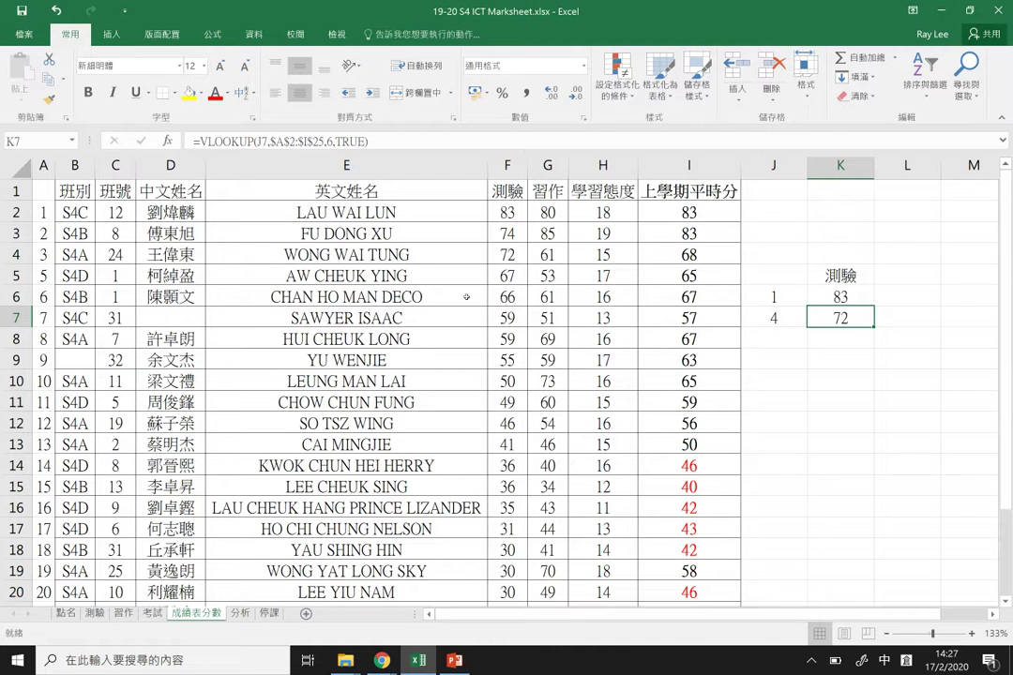
Step: Review K7's approximate-match formula and change A15's student number to 4
click(96, 212)
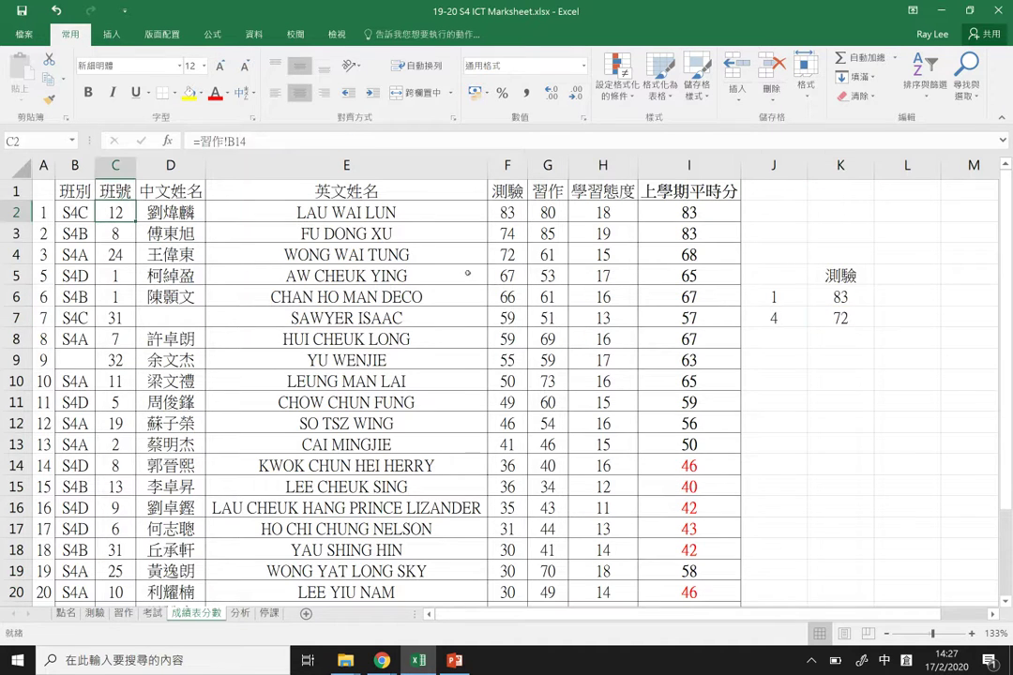
click(840, 318)
double_click(840, 318)
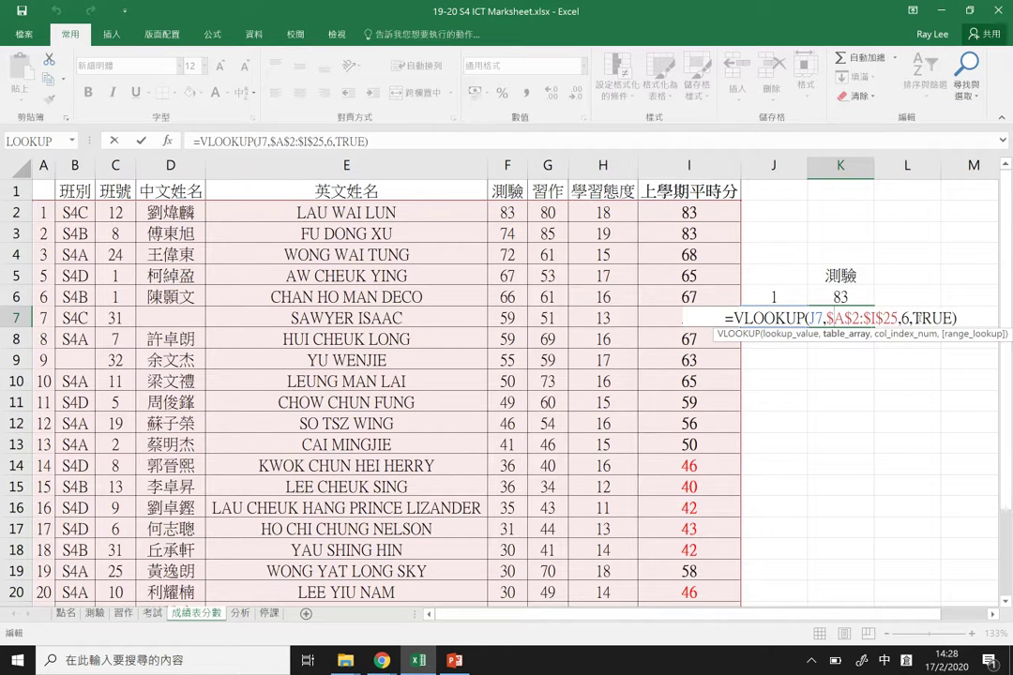
key(Return)
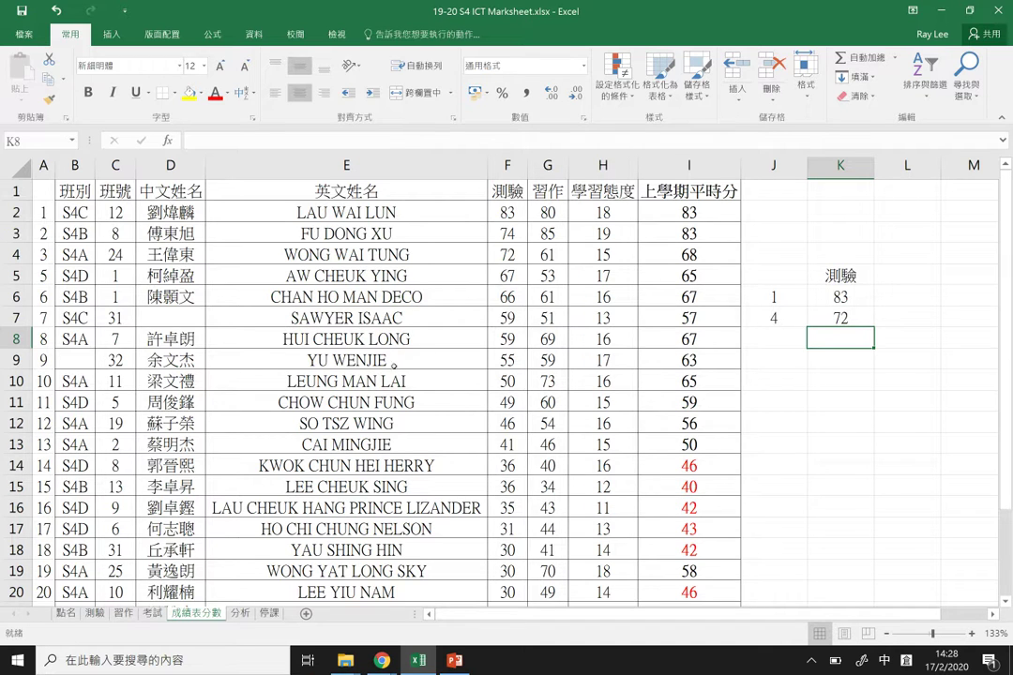
click(40, 487)
text(4)
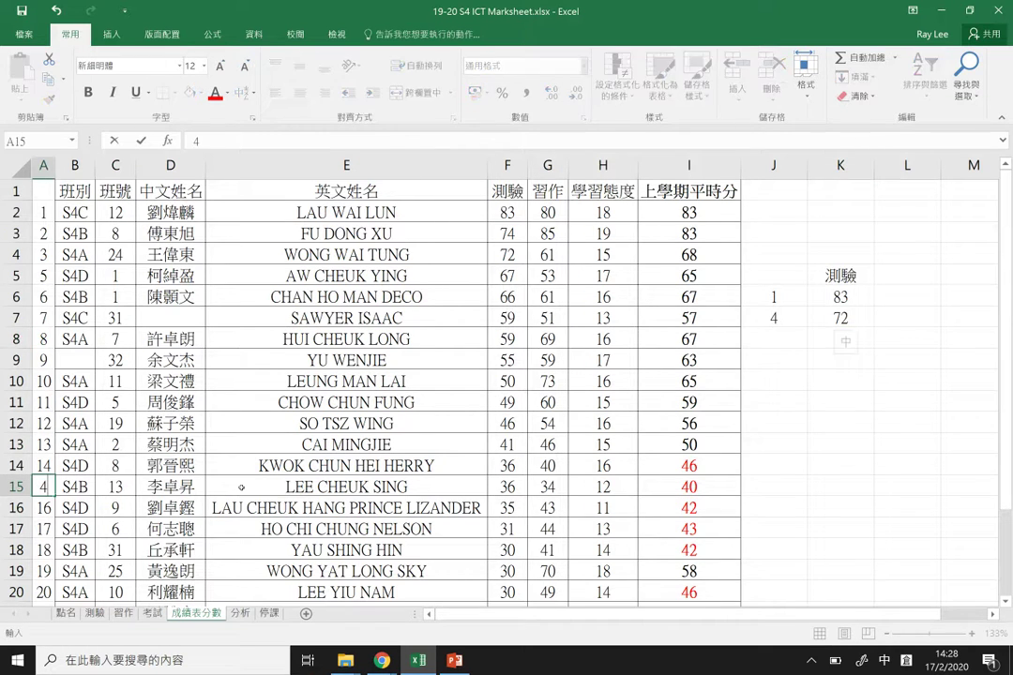
key(Return)
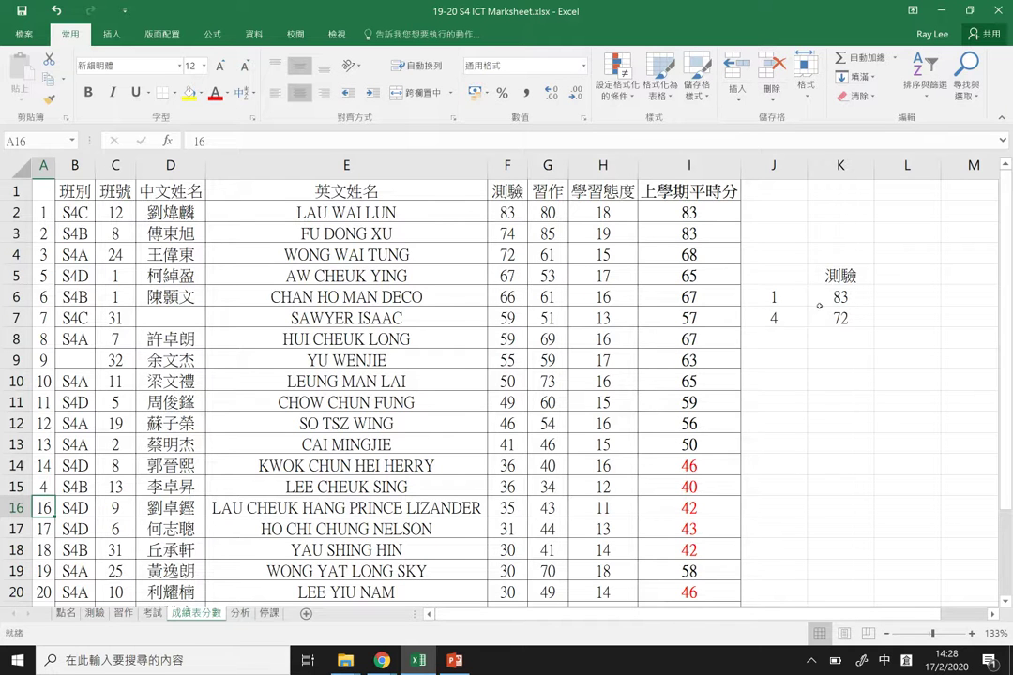
Step: Enter student number 4 in J6 so K6's exact lookup returns 36
double_click(839, 296)
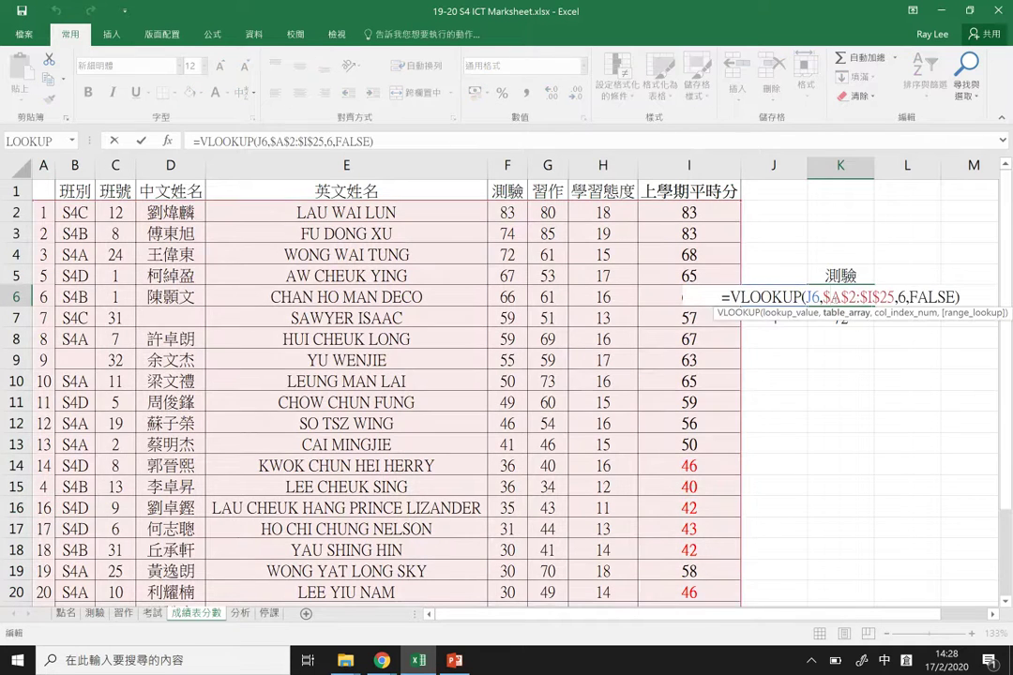
key(Return)
key(Up)
key(Left)
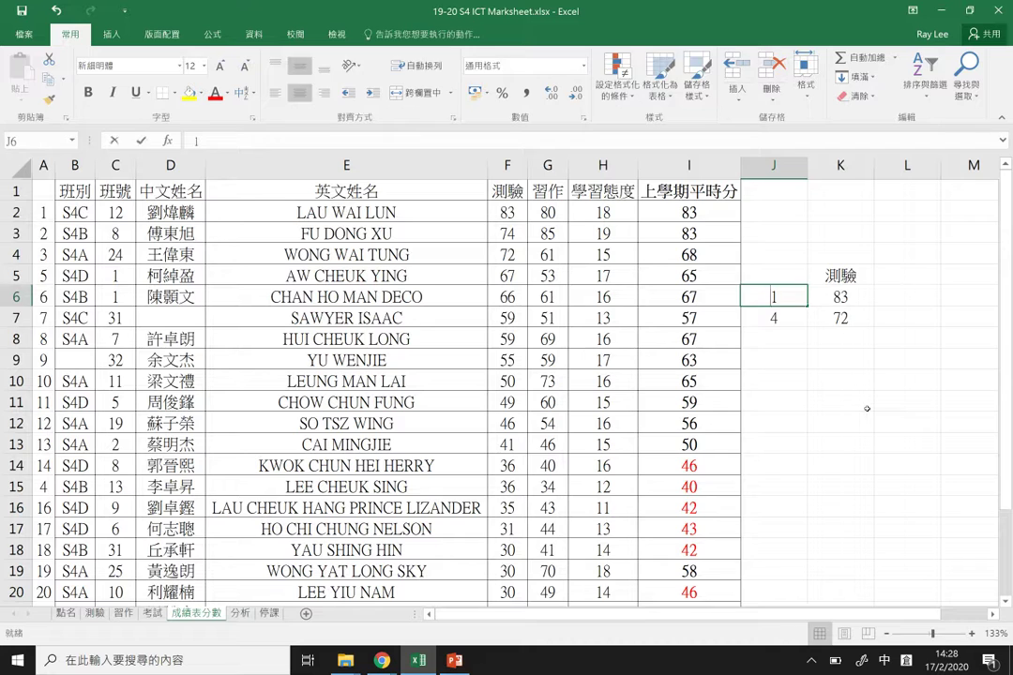
text(4)
key(Return)
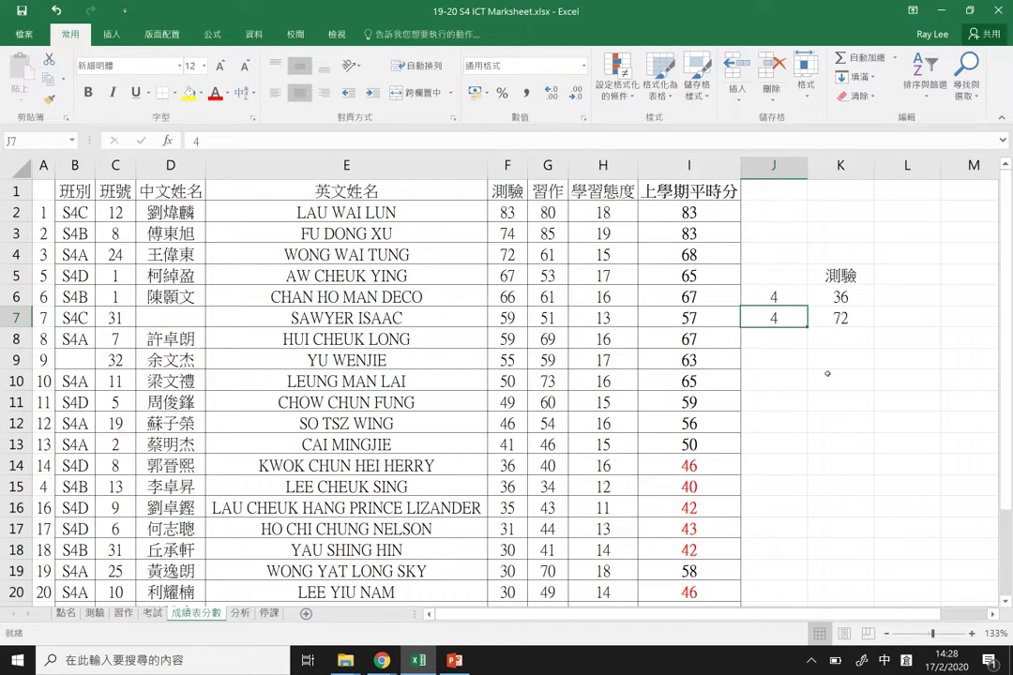
Step: Compare the K7 (72) and K6 (36) lookup formulas side by side
key(Up)
key(Down)
key(Down)
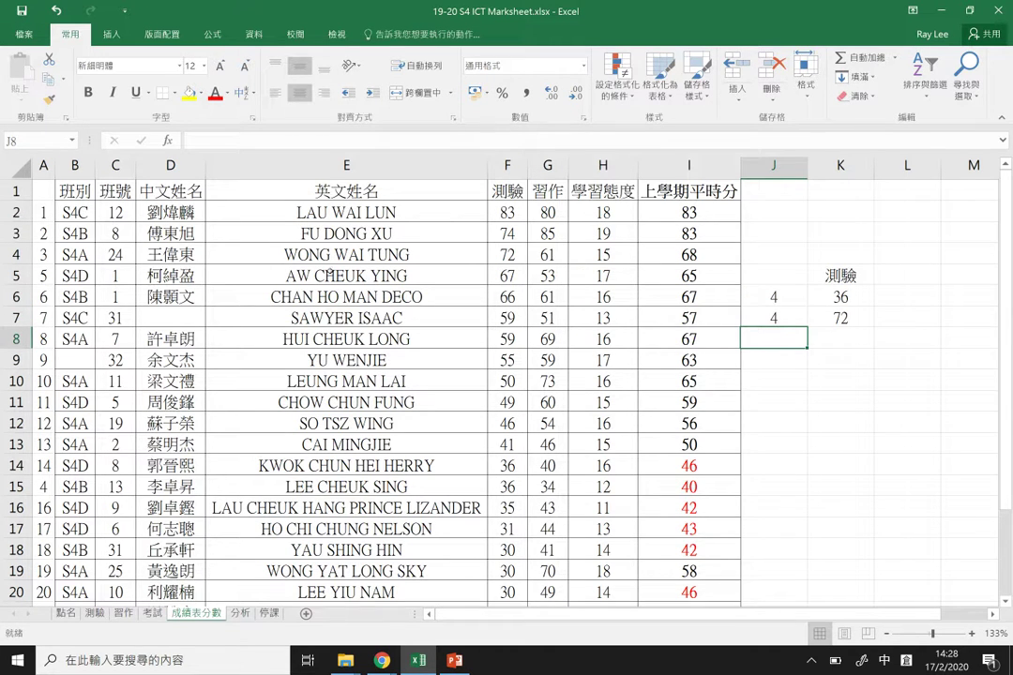
double_click(835, 318)
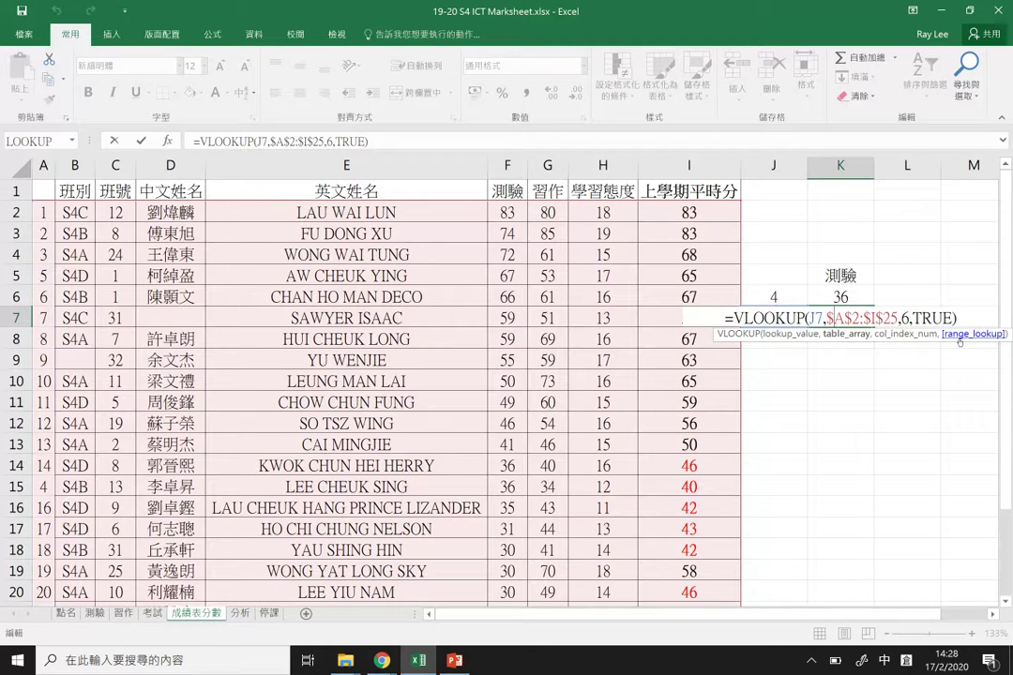
key(Return)
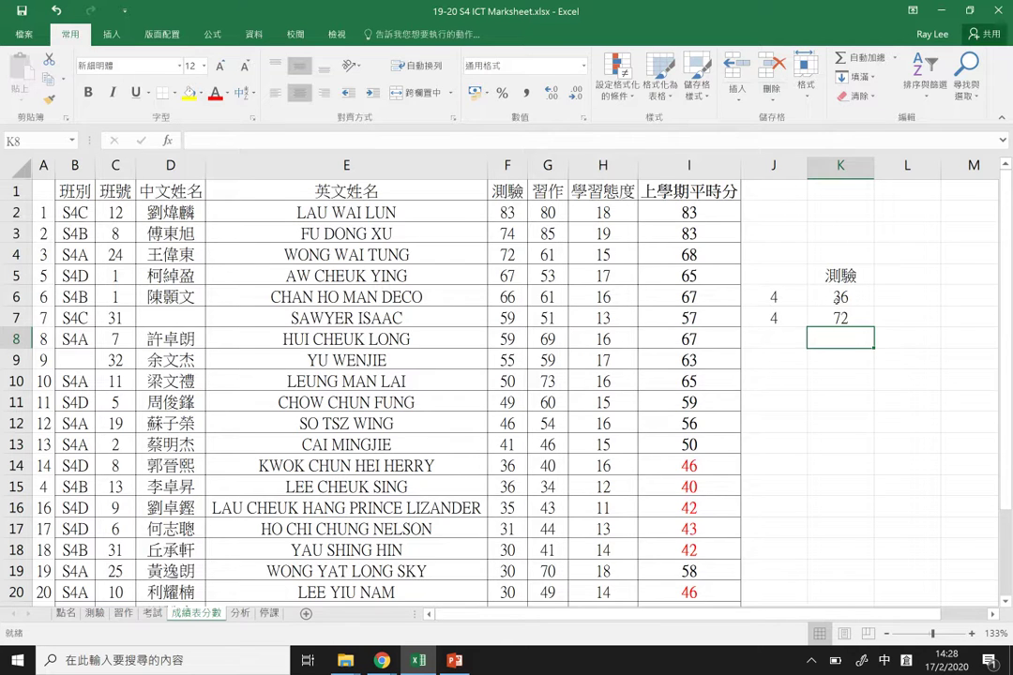
key(Up)
key(Up)
key(F2)
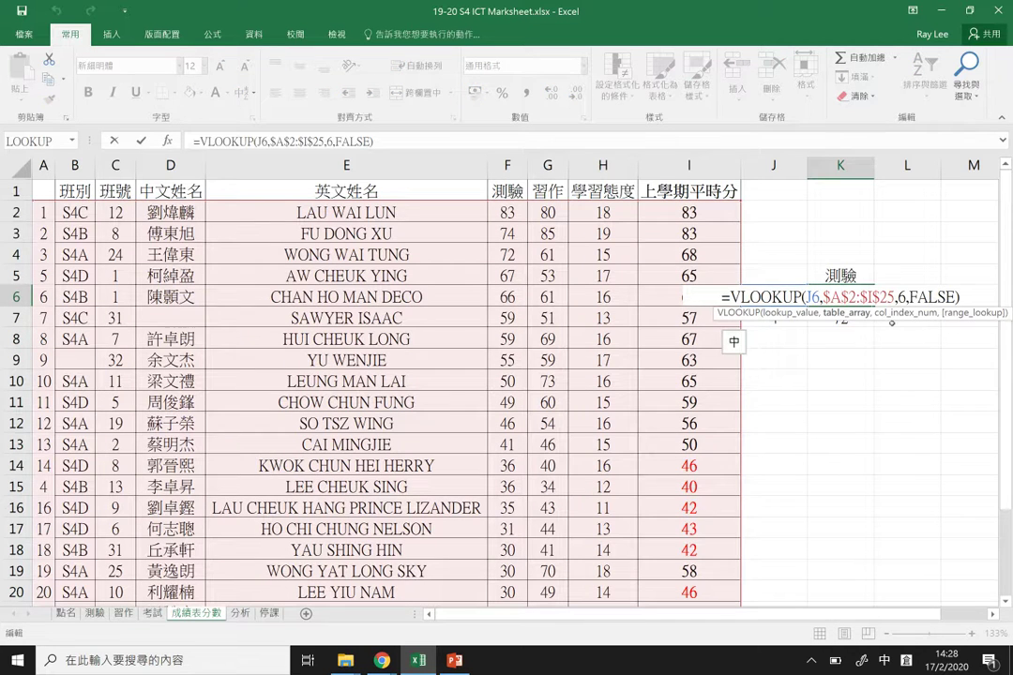
key(Return)
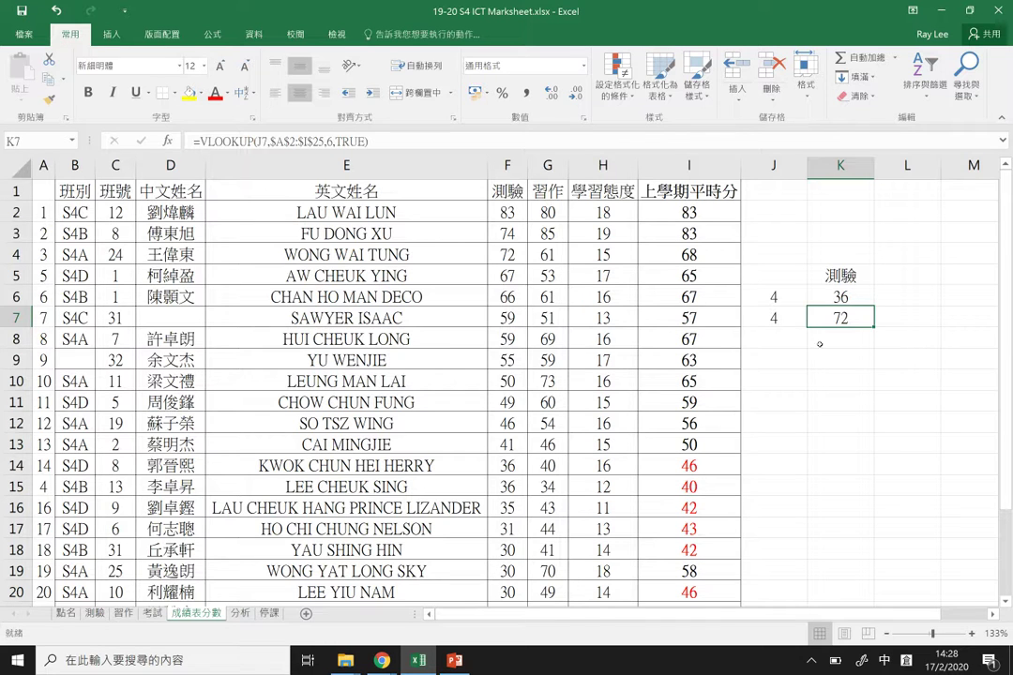
click(812, 358)
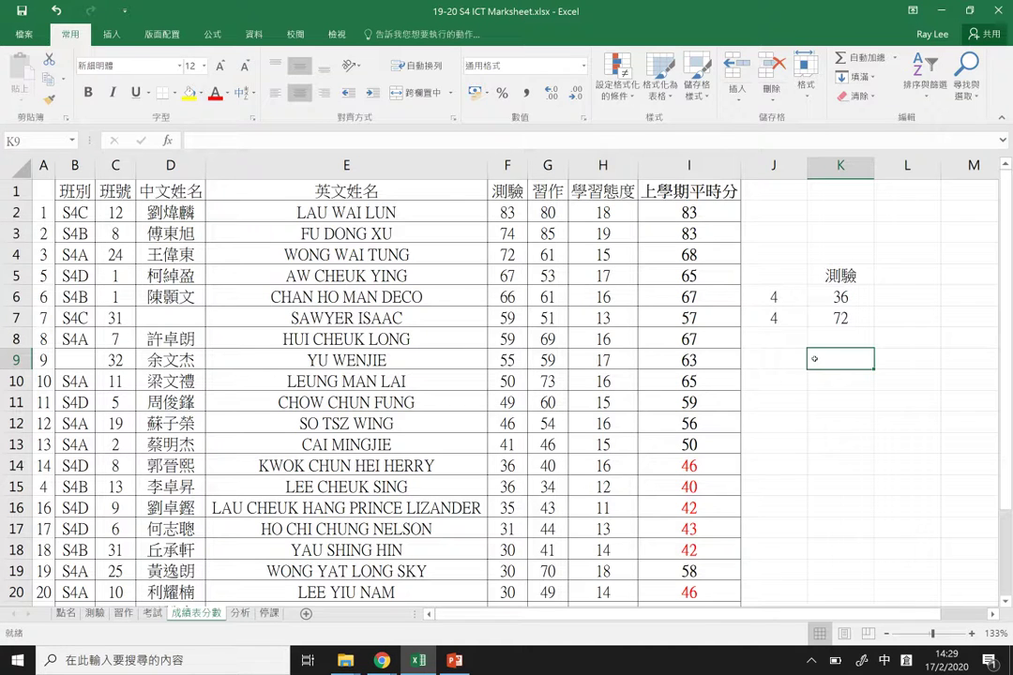
Step: Start K9's formula as =VLOOKUP(J9, and select the marksheet rows as the lookup table
text(=VLOOKUP)
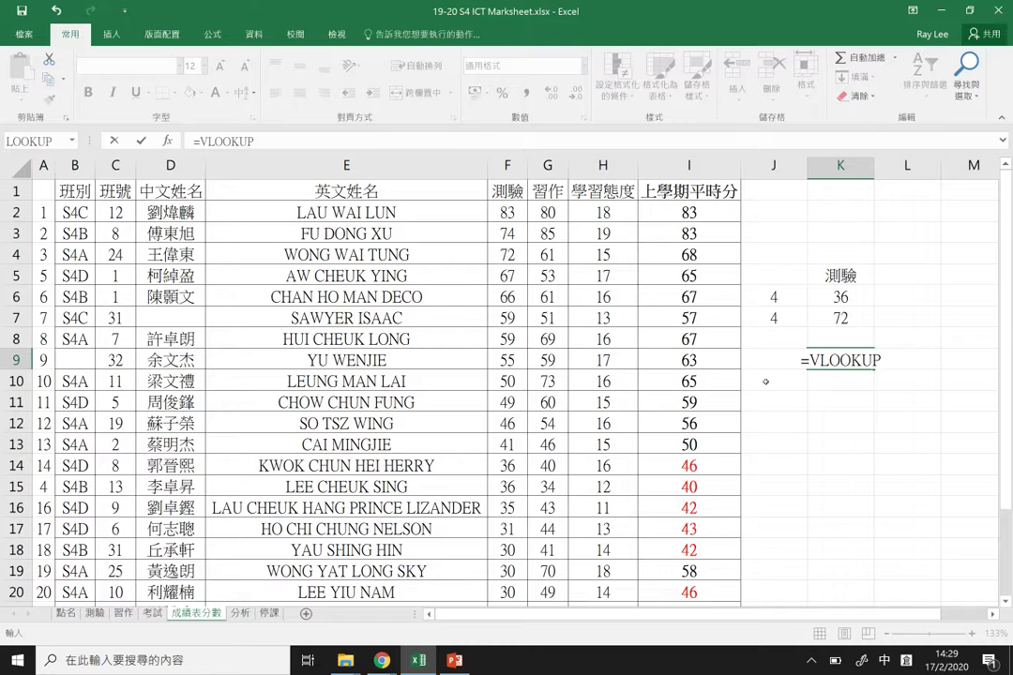
click(765, 382)
click(845, 382)
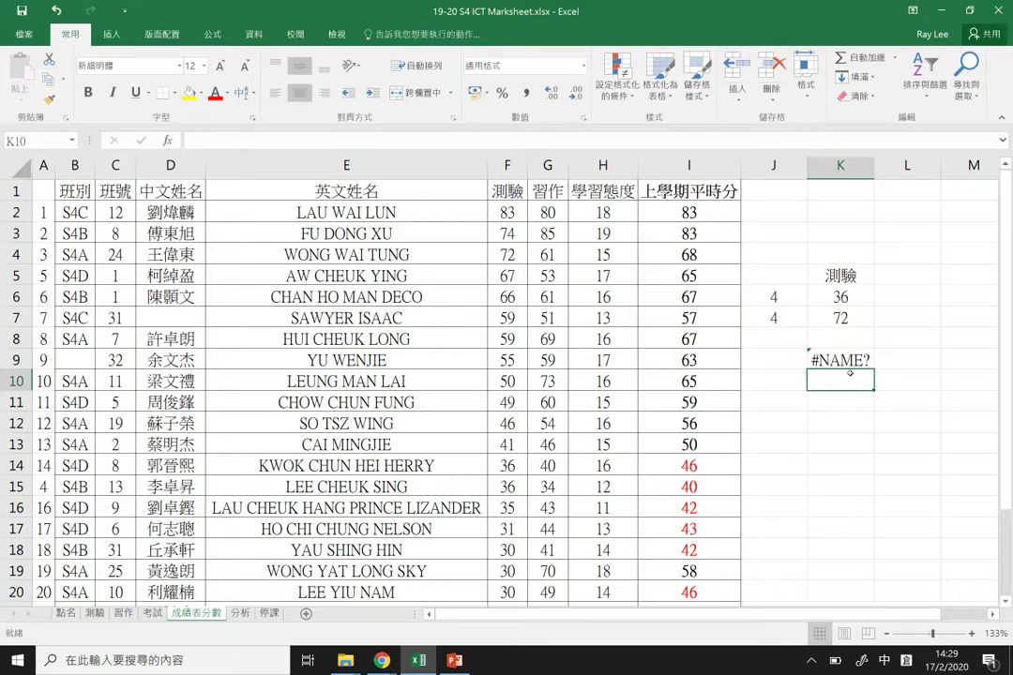
click(849, 360)
double_click(849, 360)
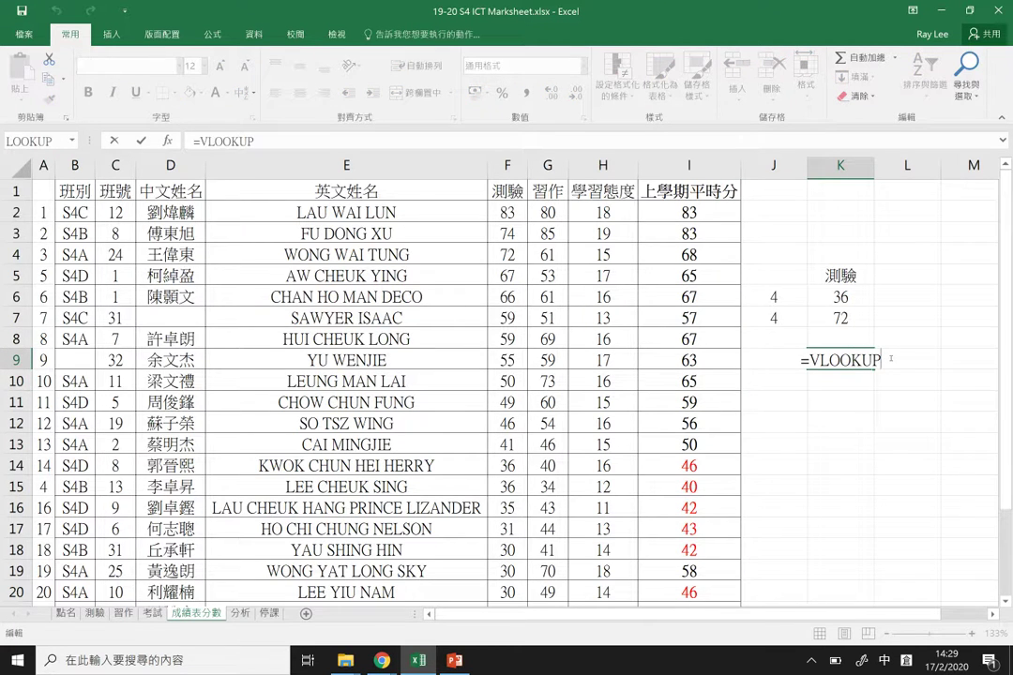
text((J)
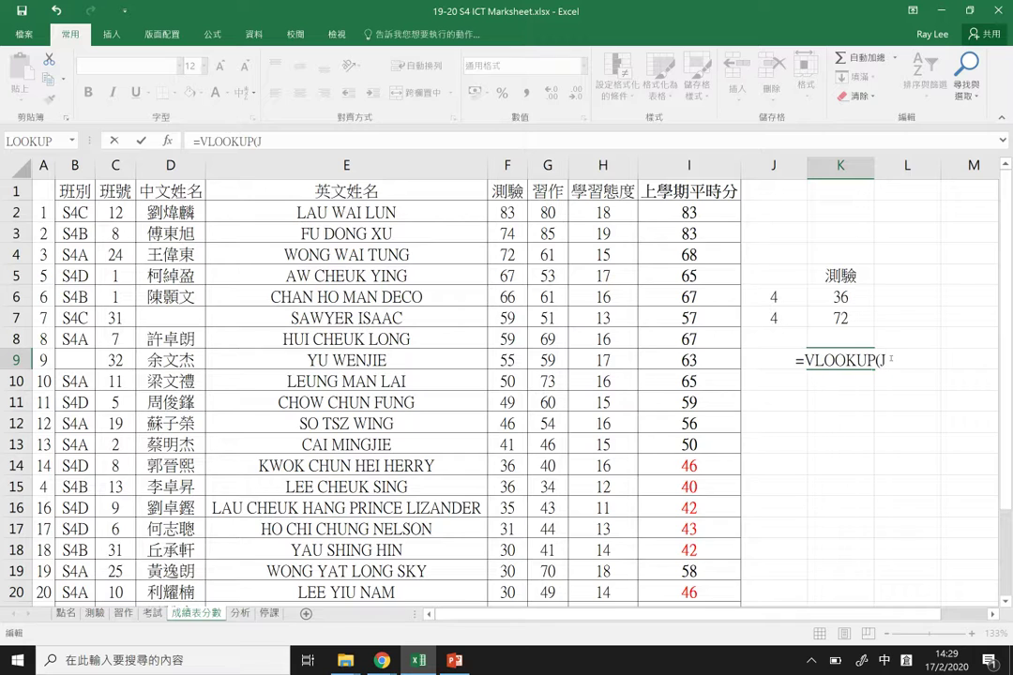
text(9,")
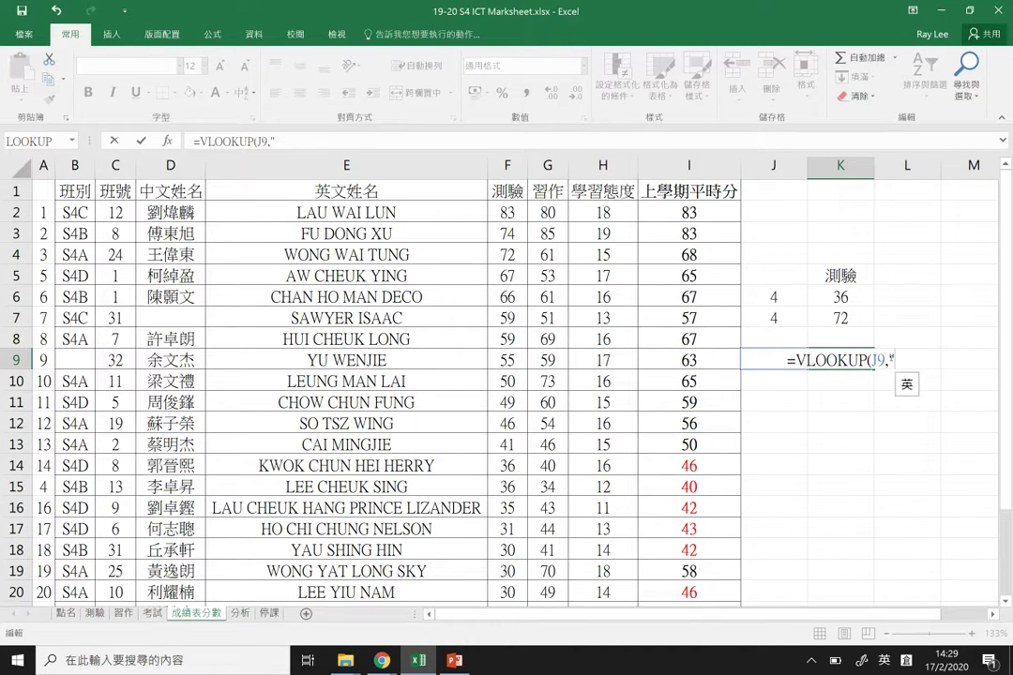
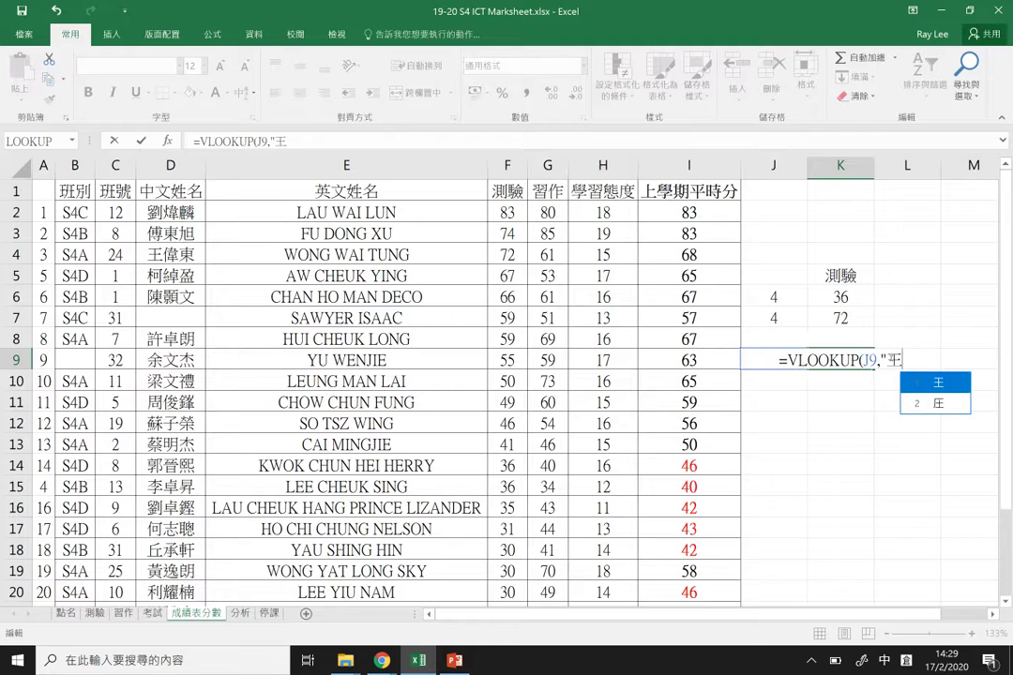
text(")
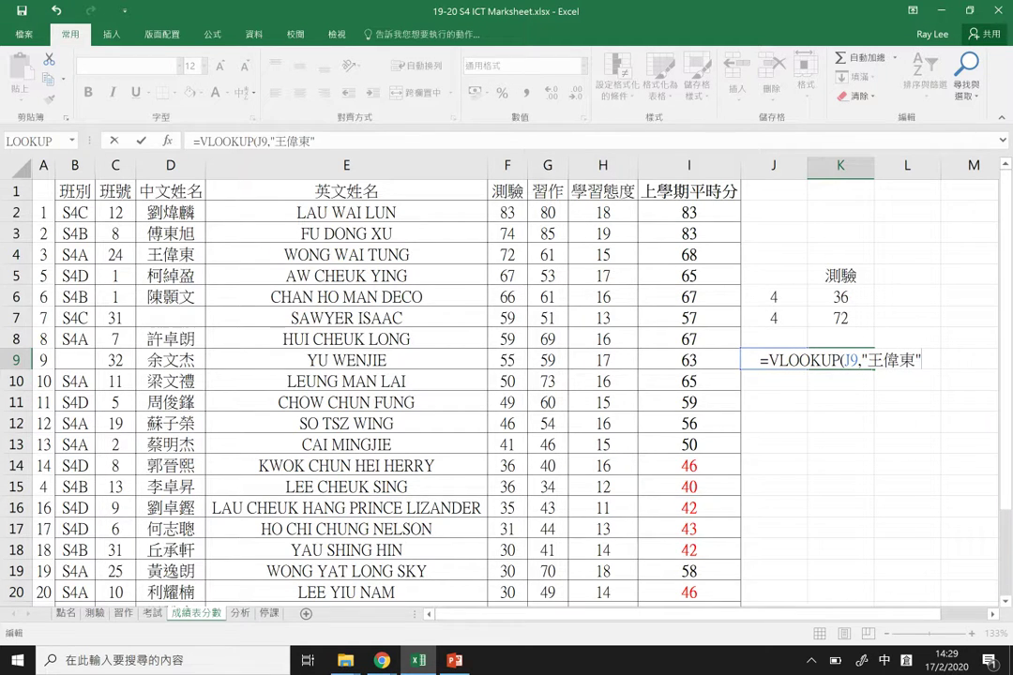
key(BackSpace)
key(BackSpace)
key(BackSpace)
key(BackSpace)
key(BackSpace)
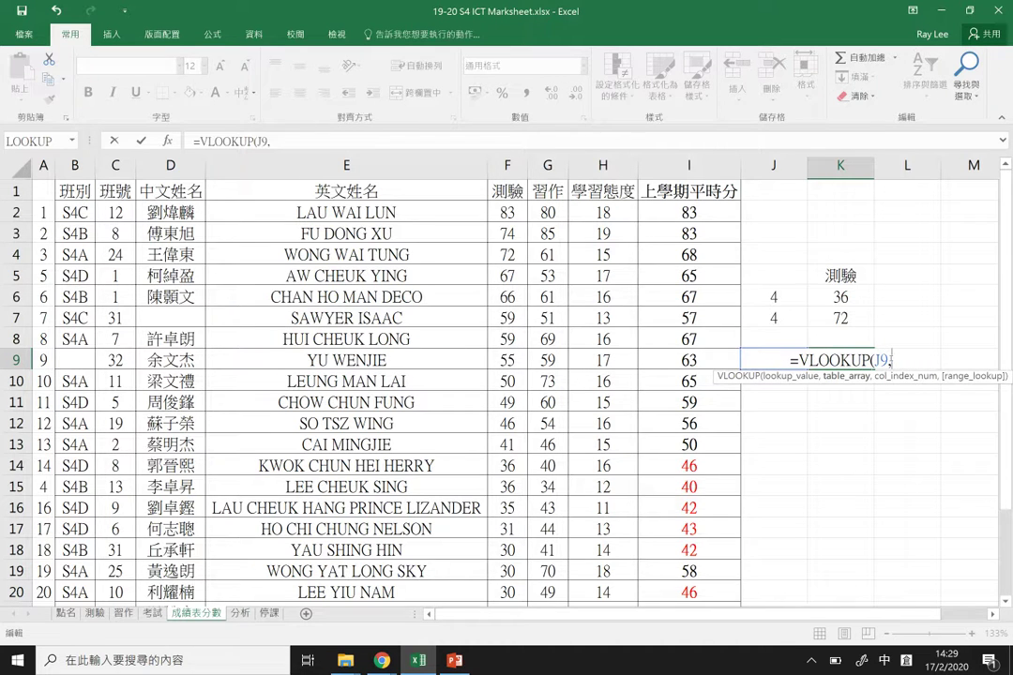
drag(44, 212, 694, 574)
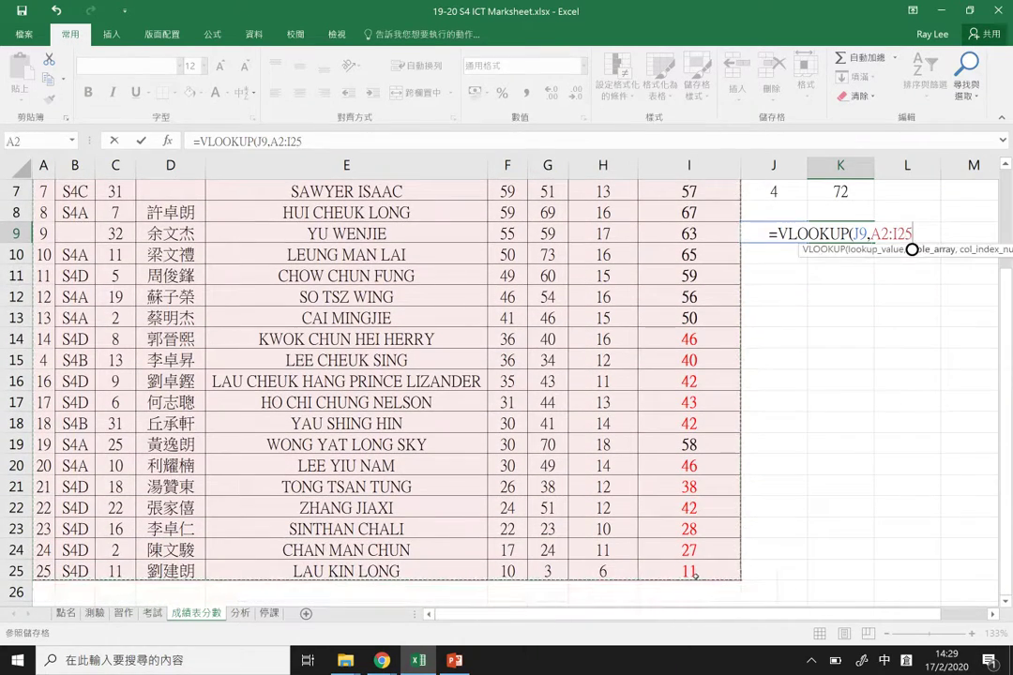
text(,)
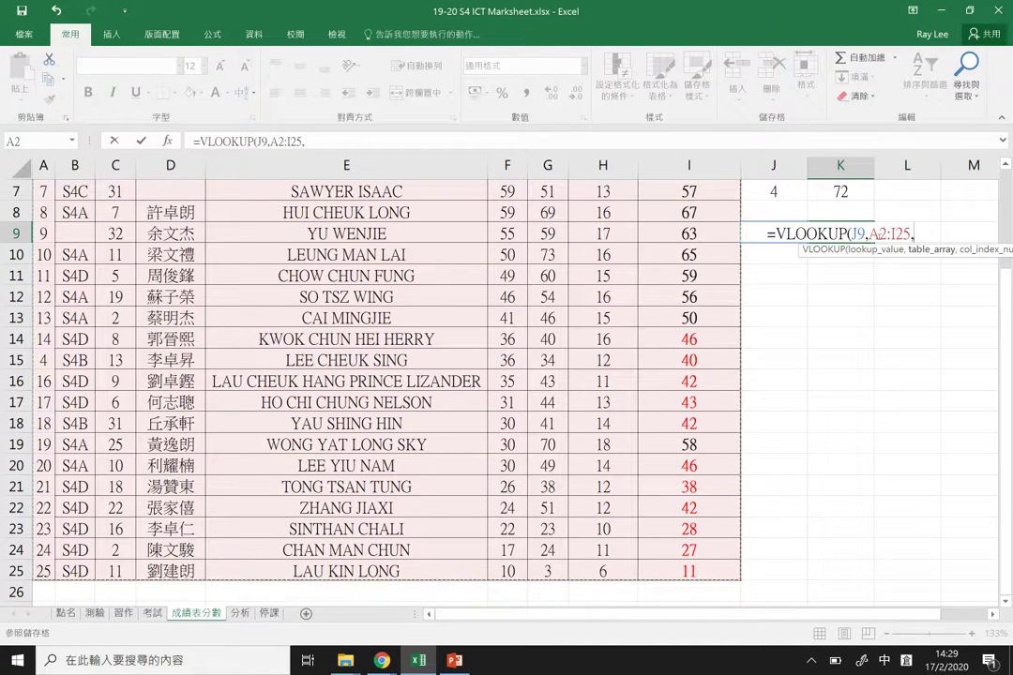
Step: Correct the table range to D2:I25 and complete the formula with 3,FALSE
click(876, 233)
key(BackSpace)
text(木)
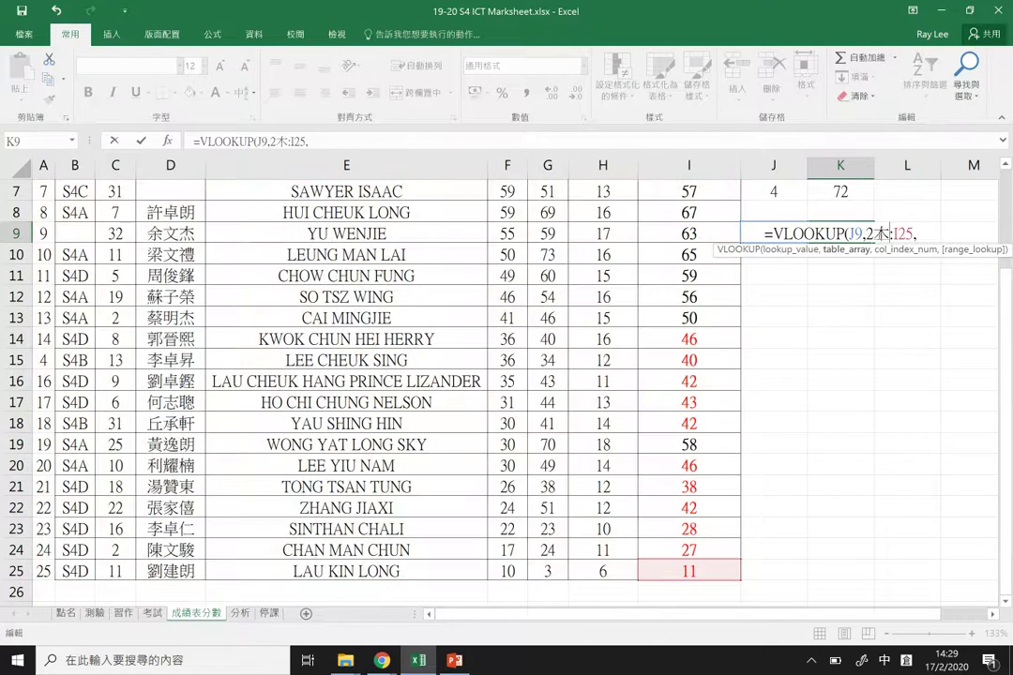
key(BackSpace)
text(D)
key(BackSpace)
key(Left)
text(D)
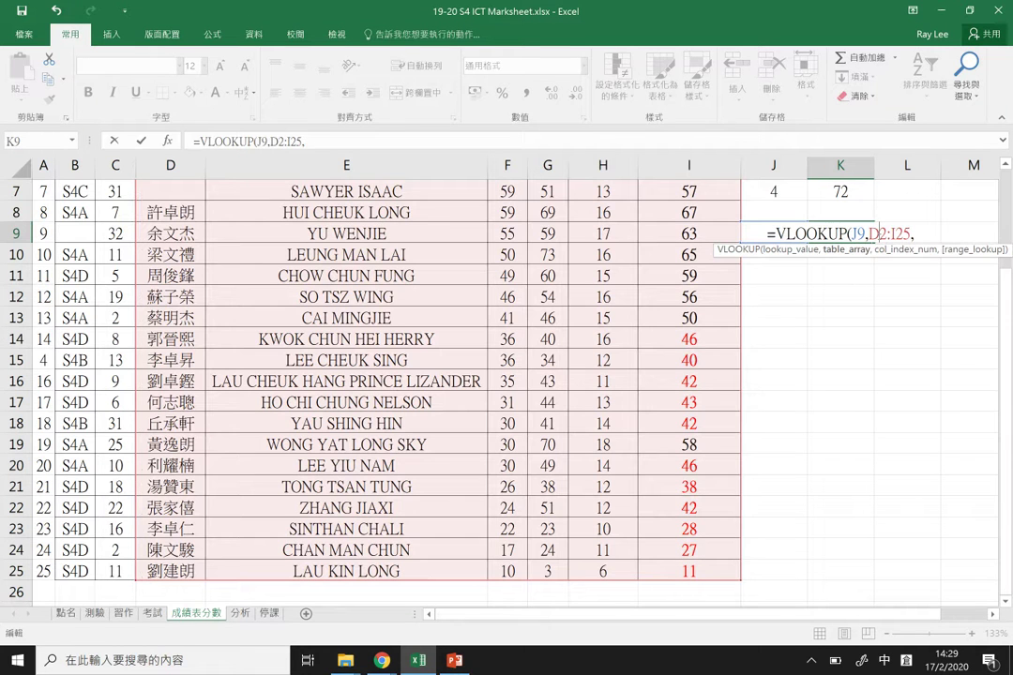
key(End)
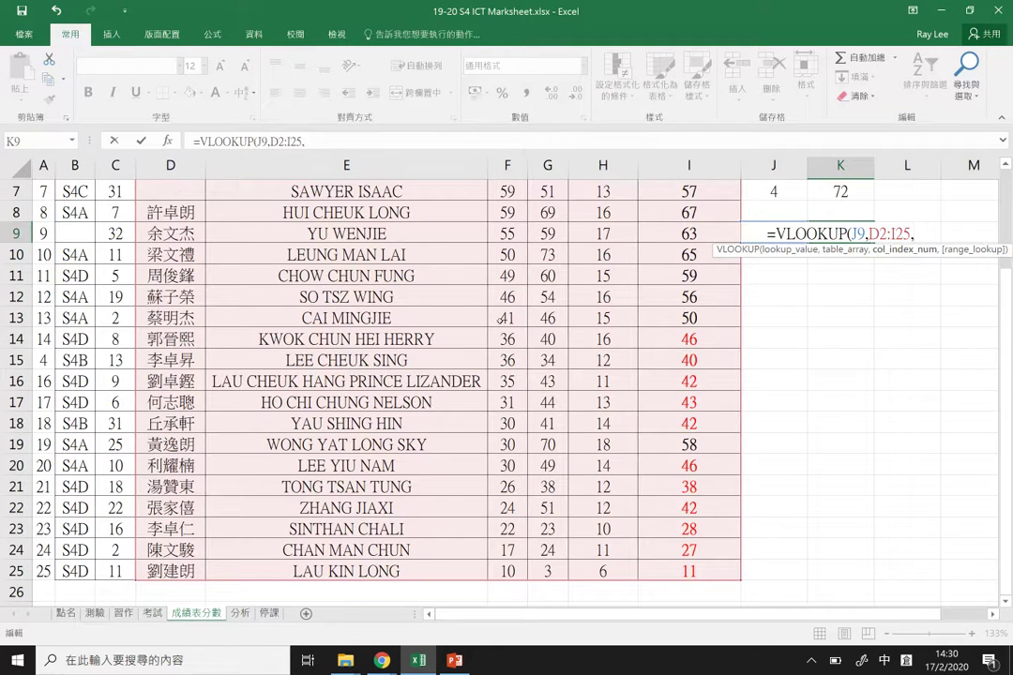
text(3,)
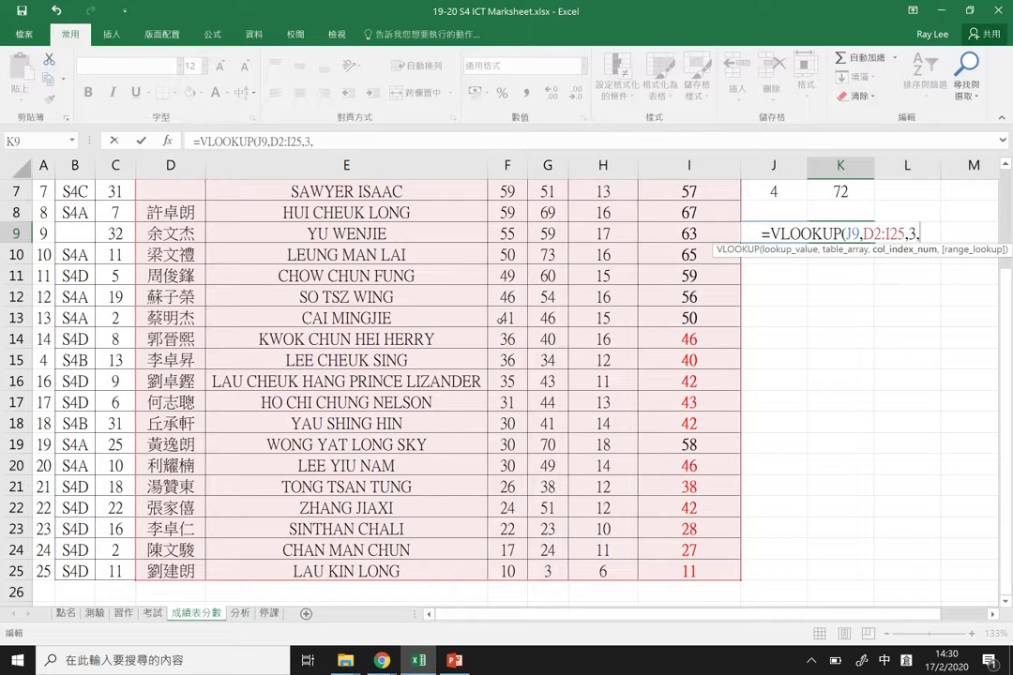
text(FALSE)
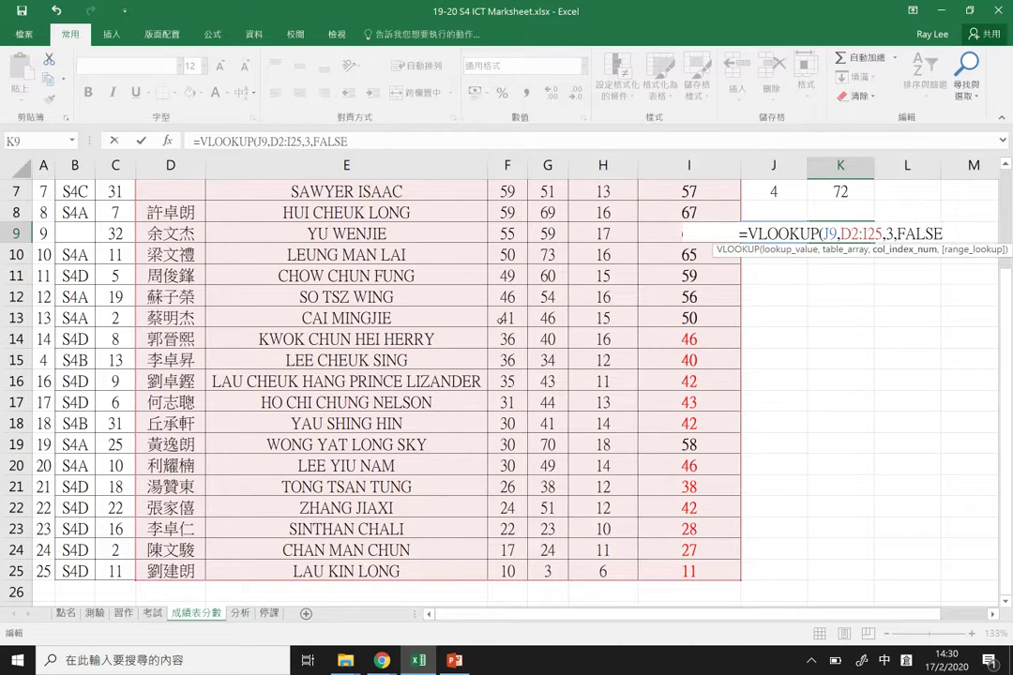
key(Return)
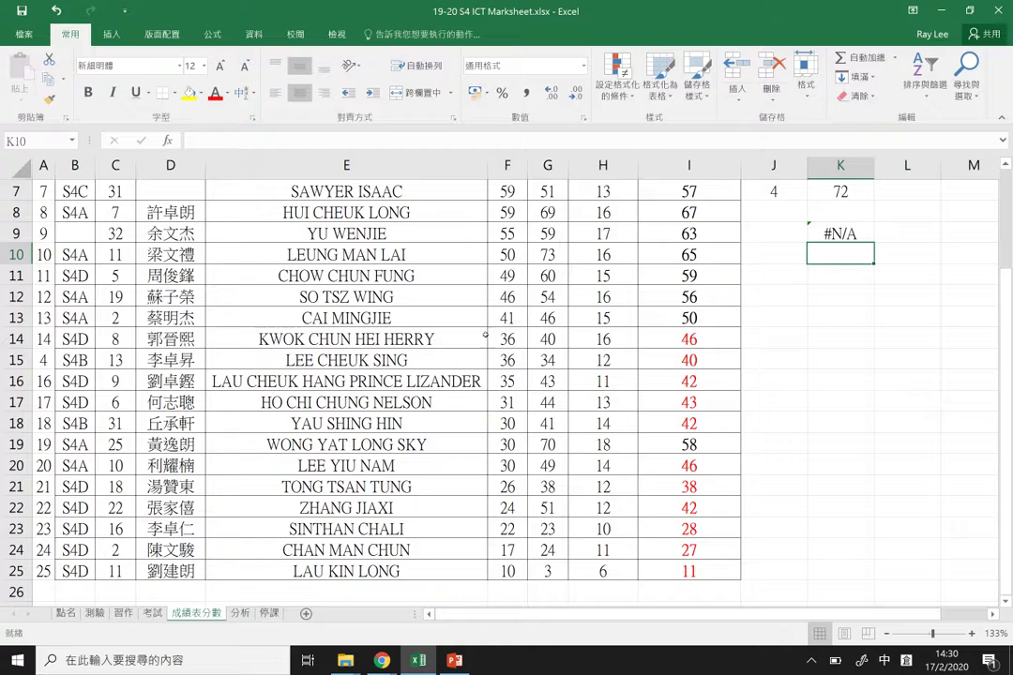
Step: Enter a student's Chinese name from column D into J9
scroll(487, 340, up, 2)
double_click(183, 255)
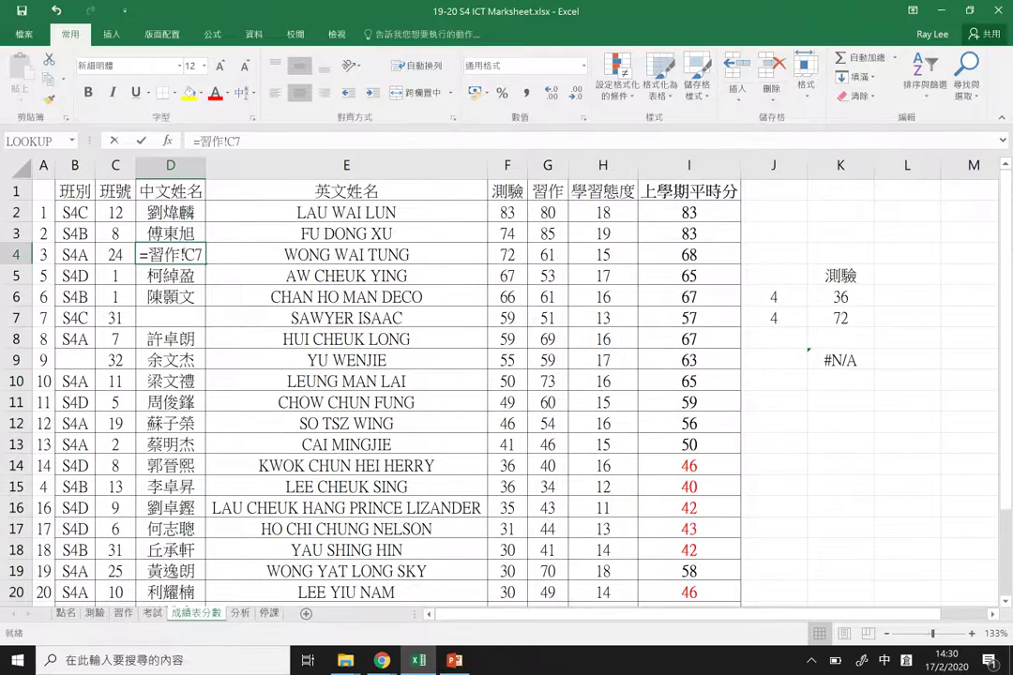
key(Return)
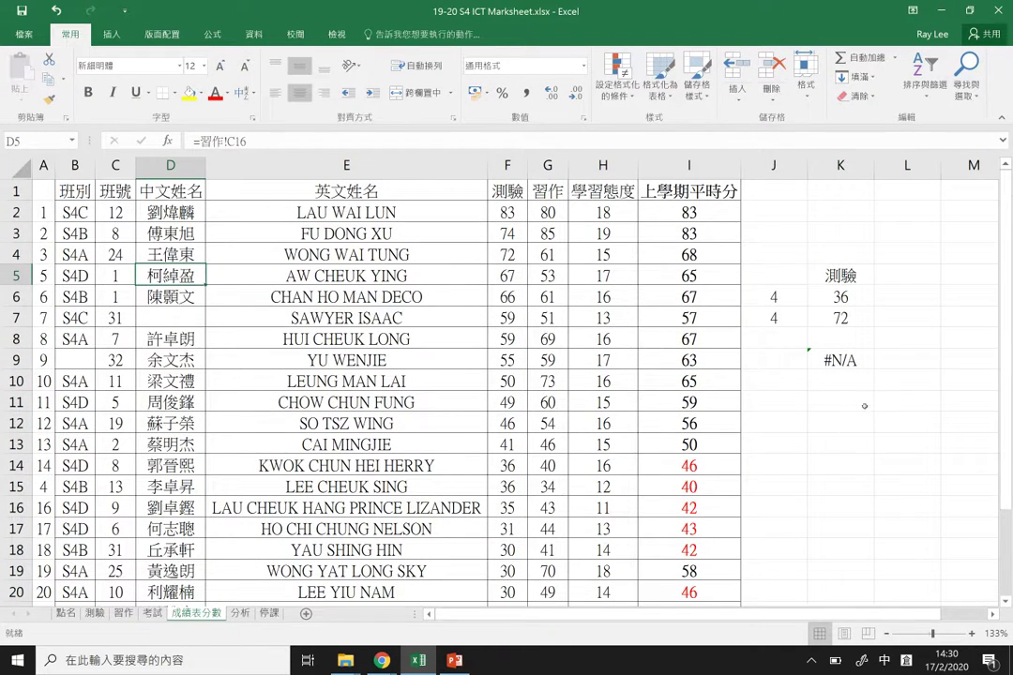
double_click(789, 362)
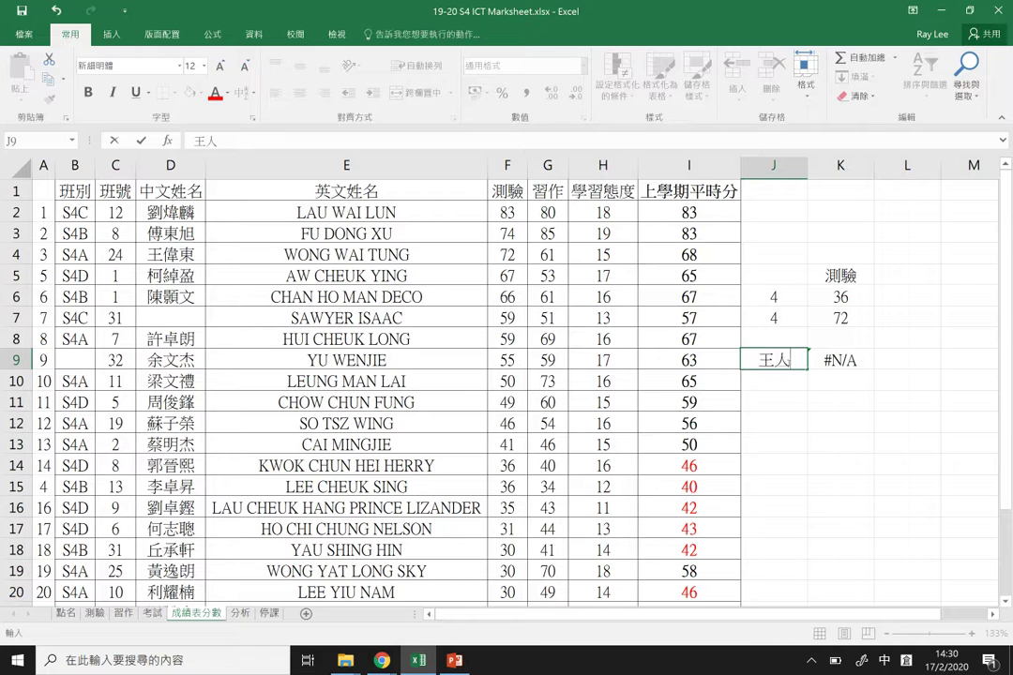
key(Return)
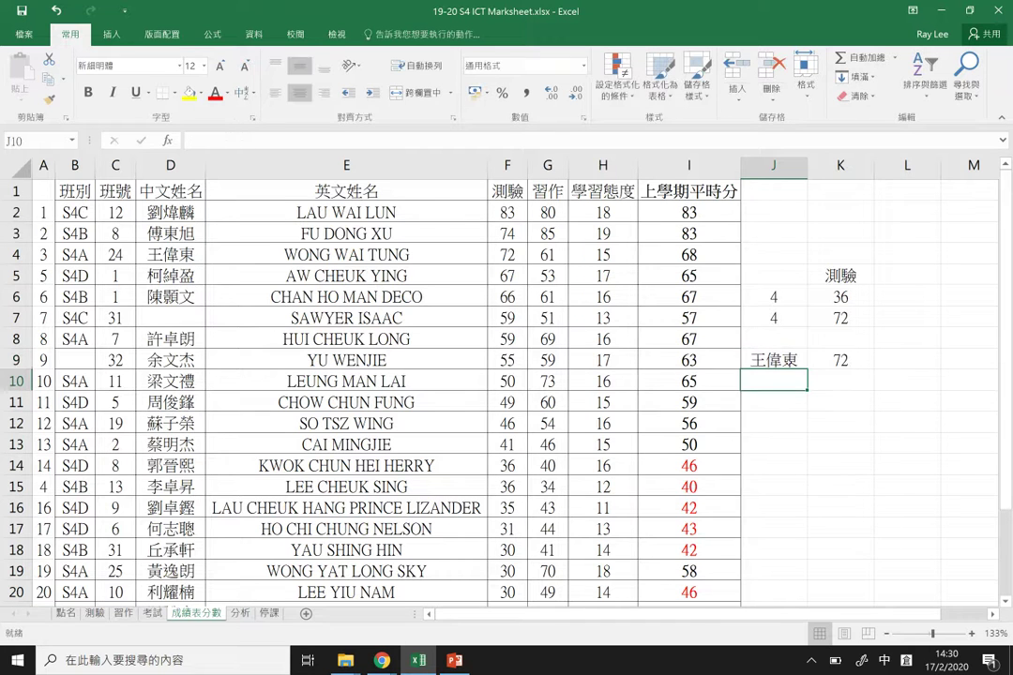
Step: Review K9's lookup formula, highlighting its D2:I25 table range
double_click(827, 360)
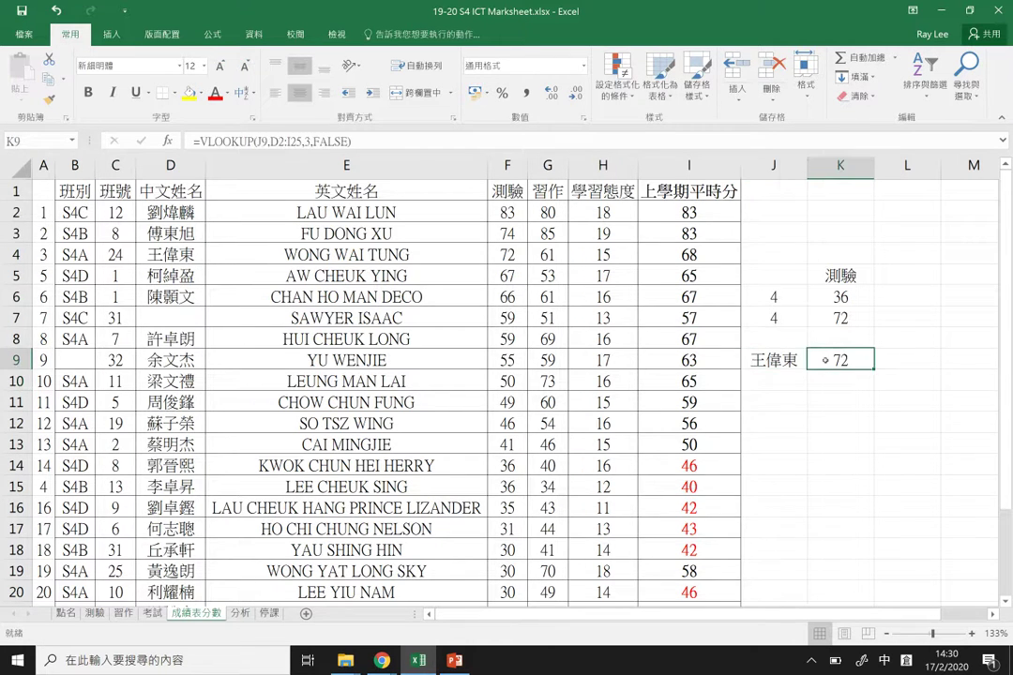
drag(838, 360, 880, 360)
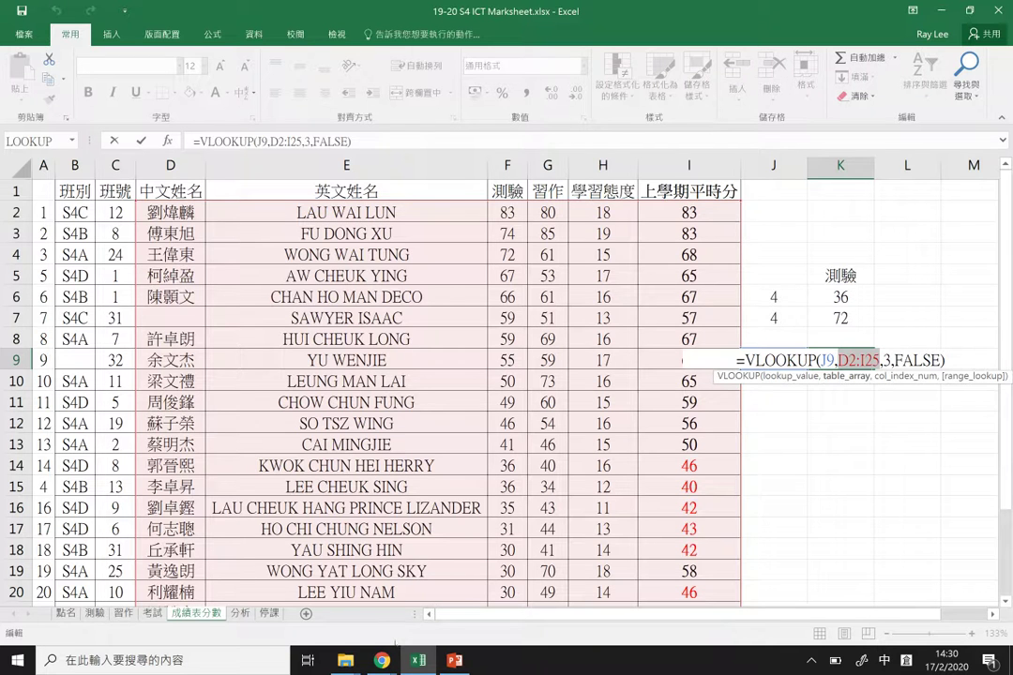
mouse_move(382, 661)
click(519, 606)
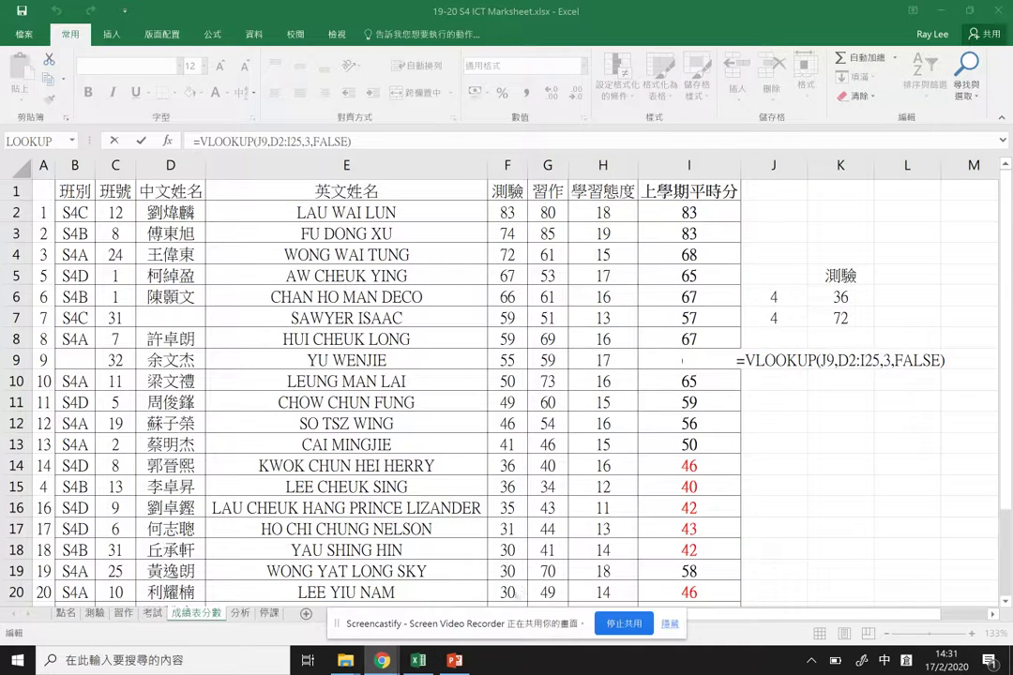